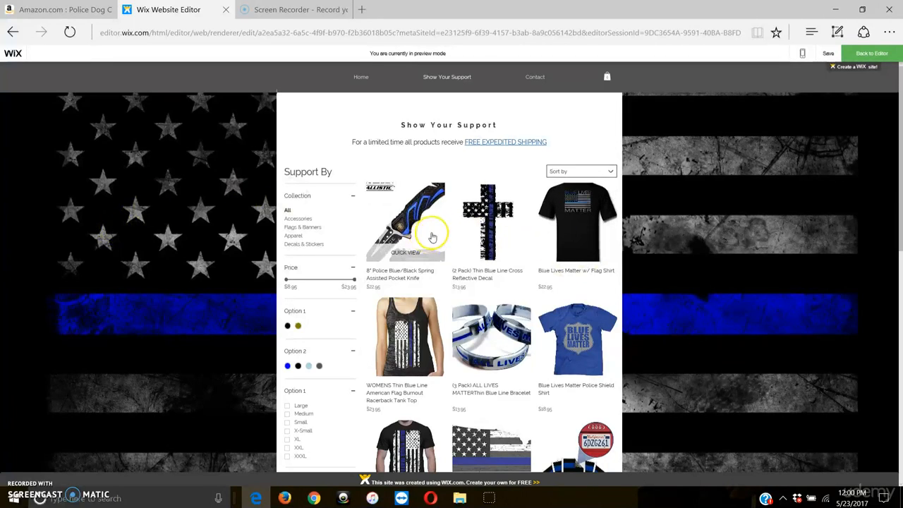
Step: View the Amazon listing behind the "blue shield shirt" shortcut in the Wix DS desktop folder and close it
scroll(534, 326, down, 1)
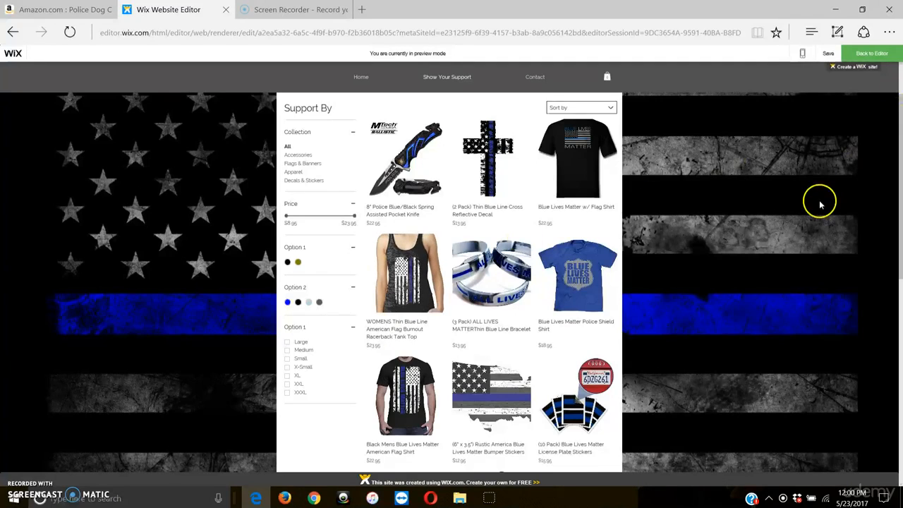
click(835, 9)
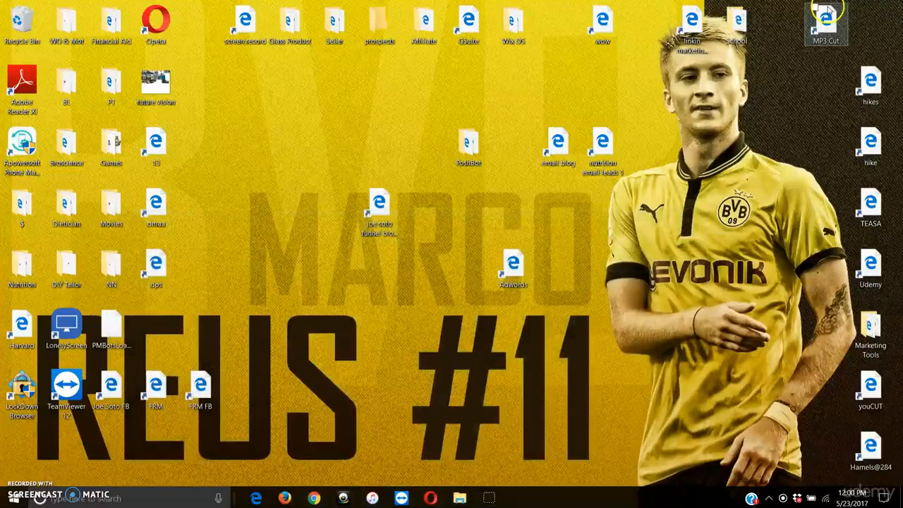
double_click(512, 35)
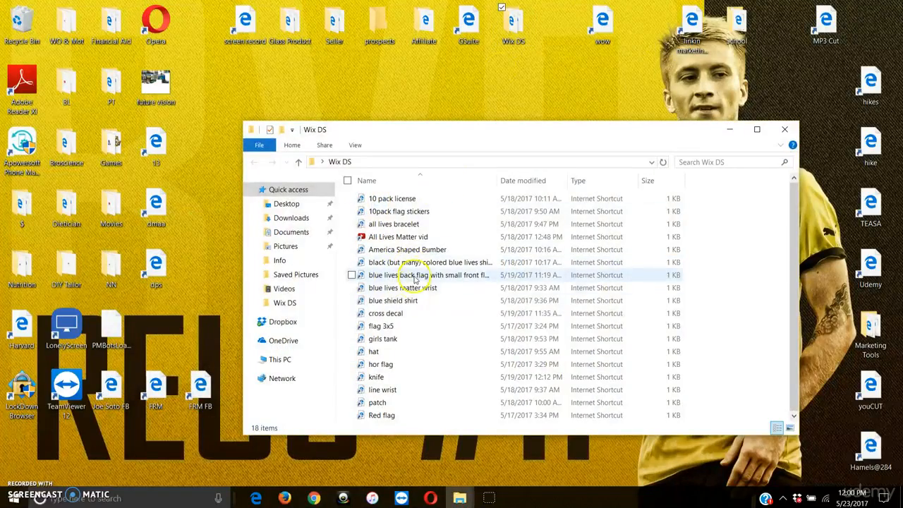
click(411, 299)
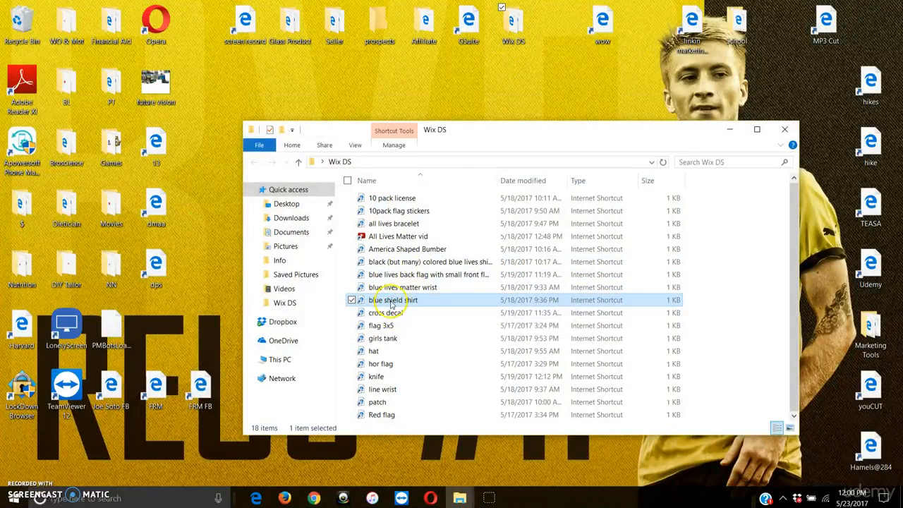
double_click(390, 300)
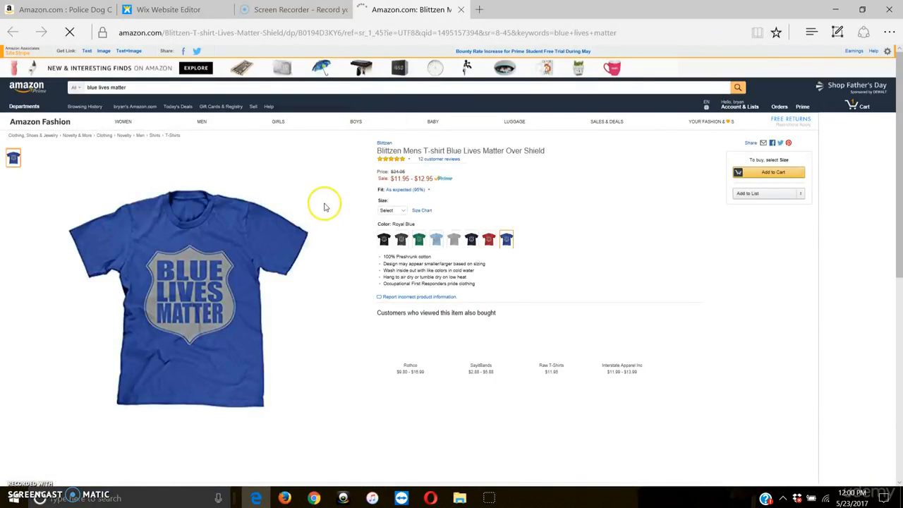
click(790, 172)
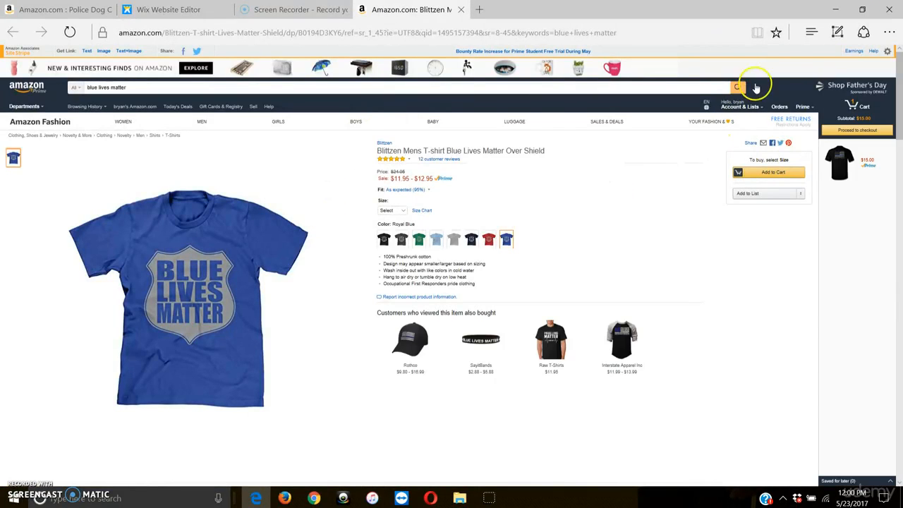
click(459, 10)
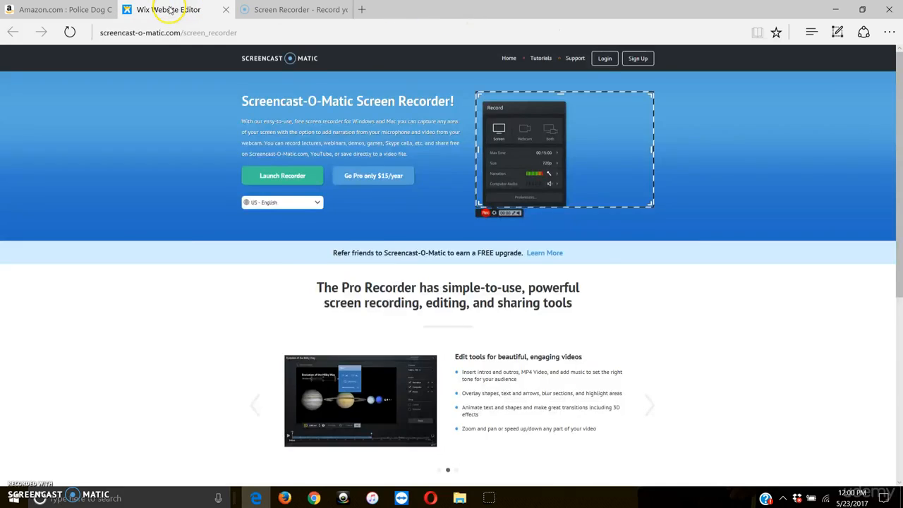
Step: Return to the Wix Website Editor, leave preview mode and start a new physical product in the store's product catalog
click(165, 9)
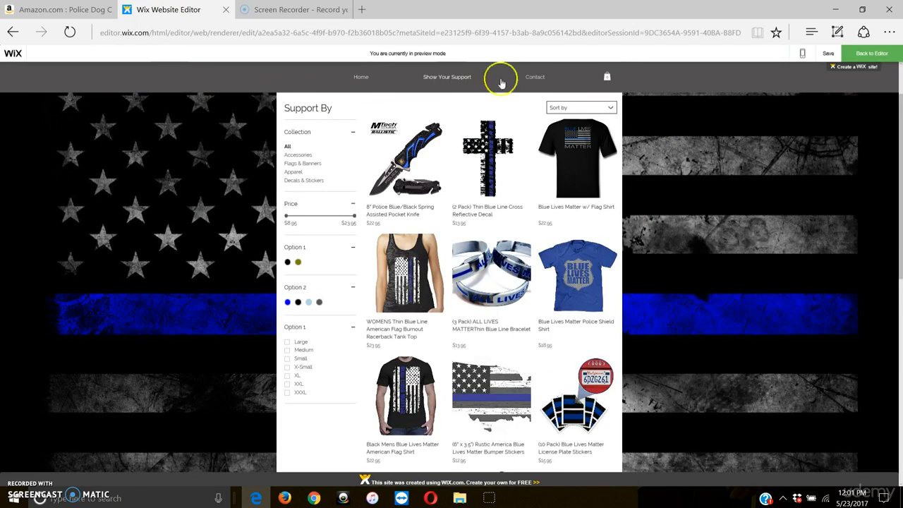
click(857, 62)
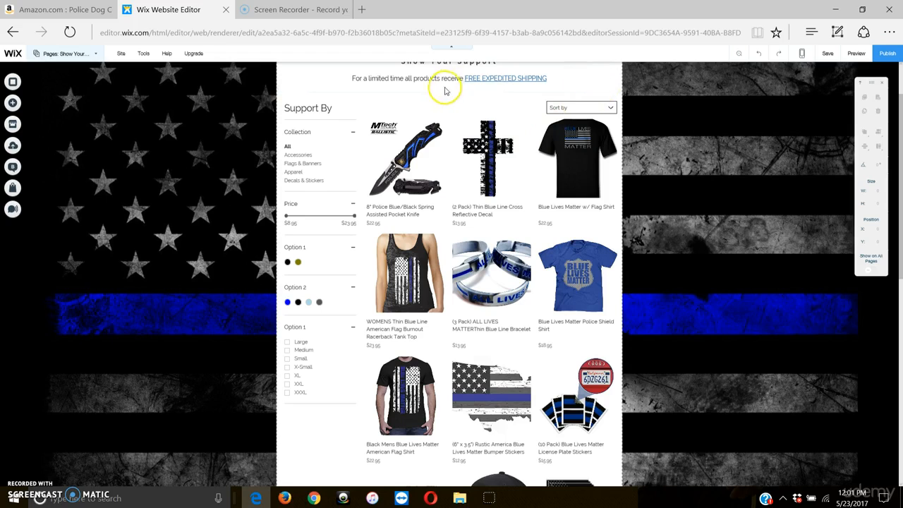
click(13, 187)
click(164, 188)
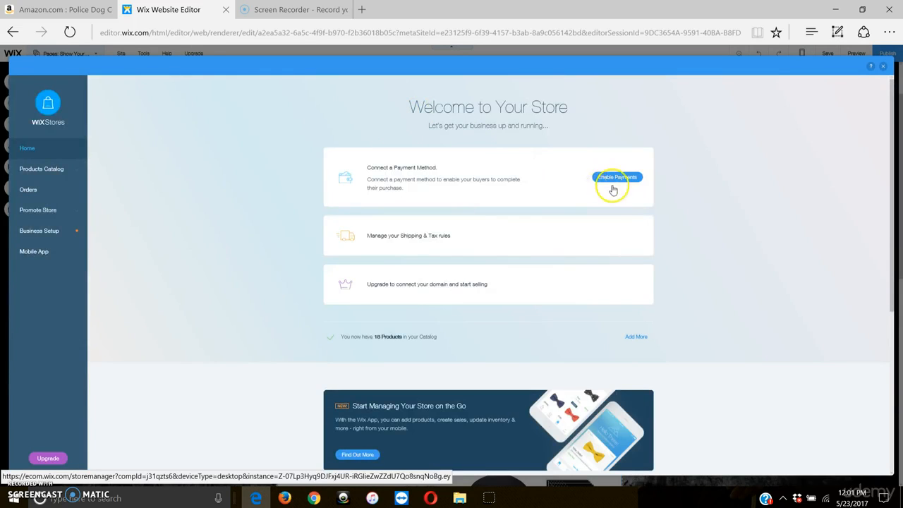
click(39, 168)
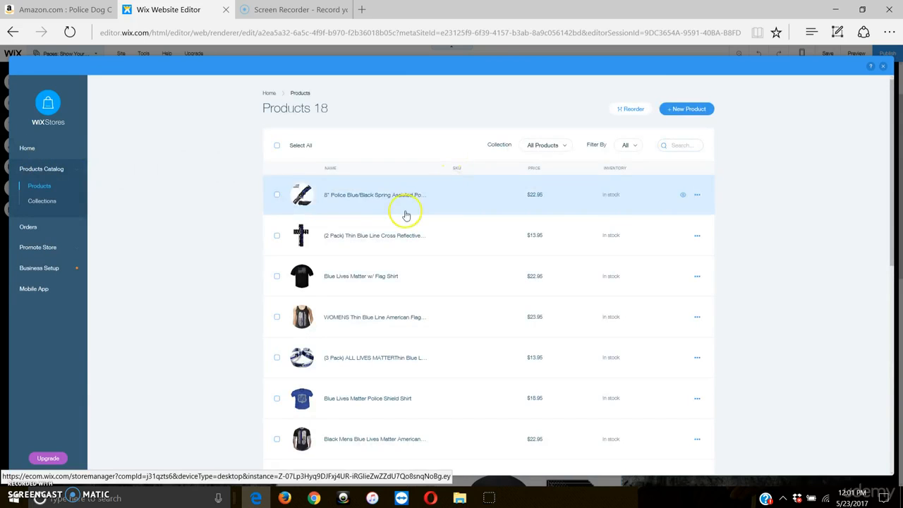
click(687, 109)
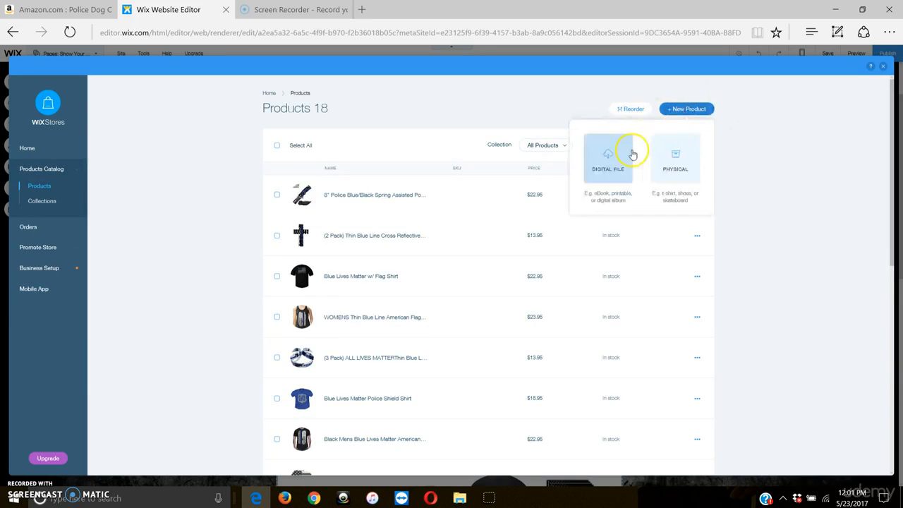
click(681, 148)
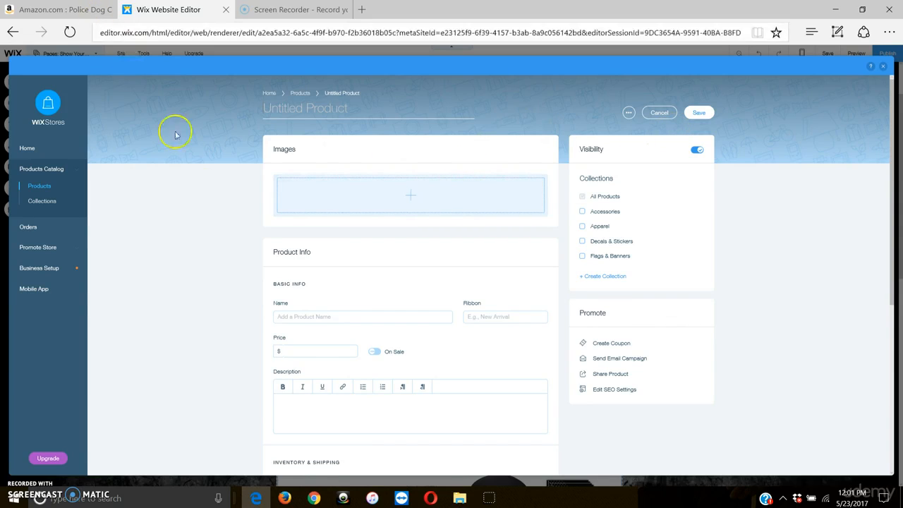
Step: Switch to the Amazon page of the Hero Dog Collar and look through its product photos
click(62, 10)
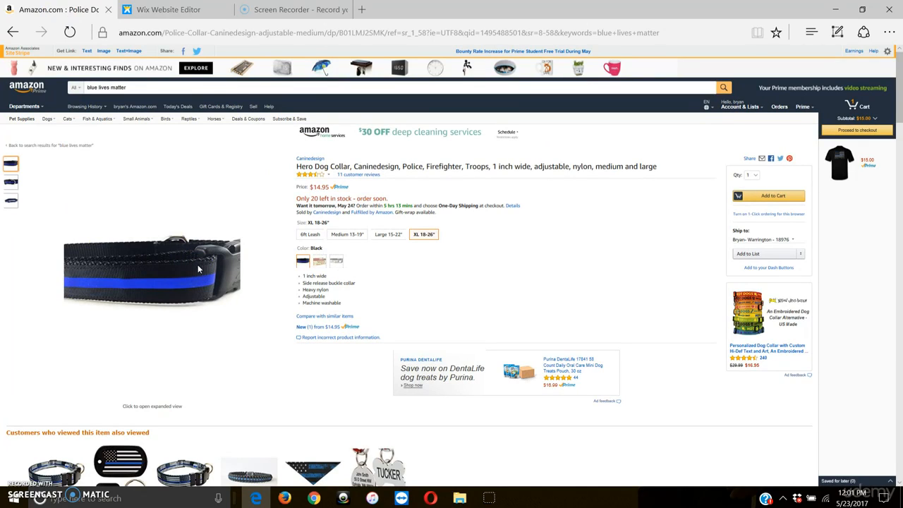
mouse_move(8, 185)
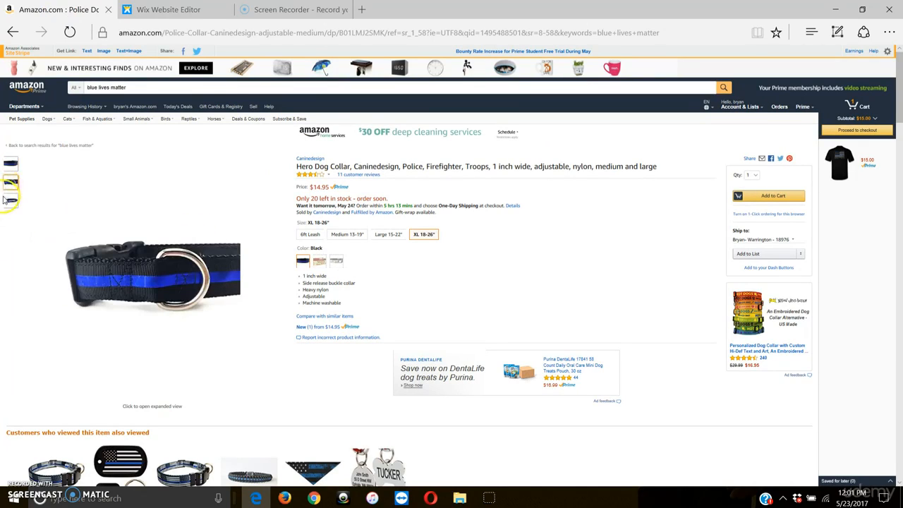
mouse_move(10, 210)
mouse_move(14, 167)
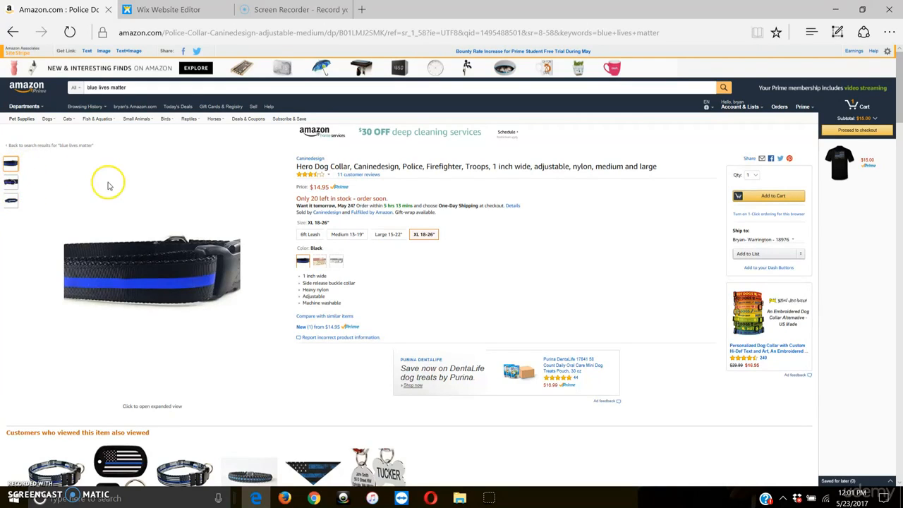
Step: Enlarge the dog collar's first photo and save it as the PNG "dog leash" in the Saved Pictures folder
click(200, 263)
click(348, 183)
mouse_move(304, 175)
click(442, 179)
click(170, 267)
right_click(464, 267)
click(519, 301)
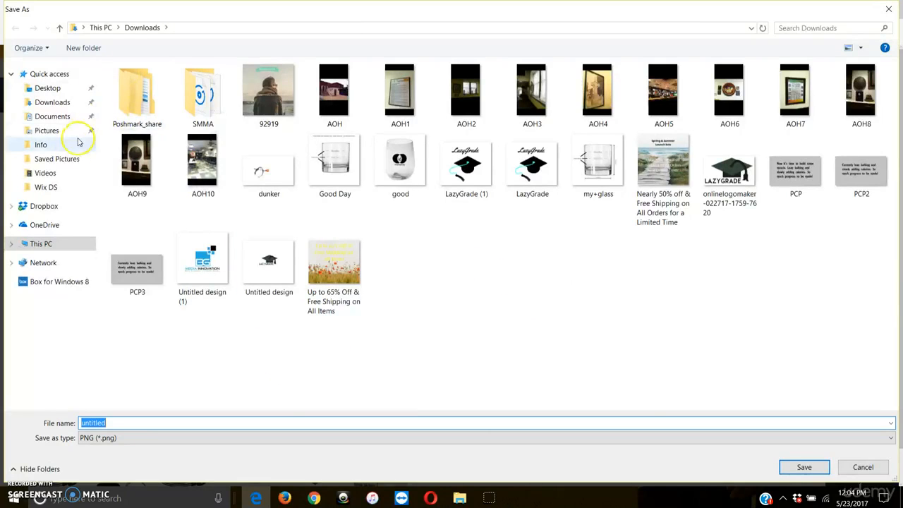
click(65, 159)
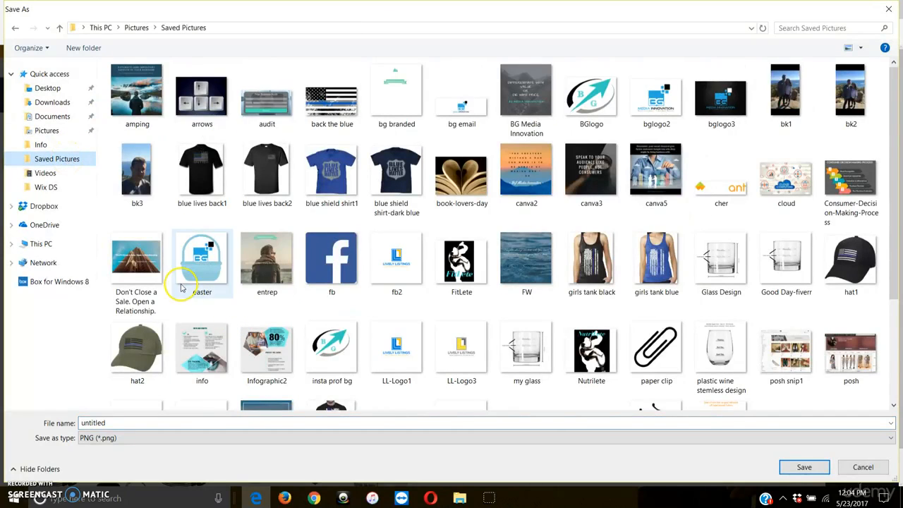
double_click(241, 421)
key(BackSpace)
text(my red)
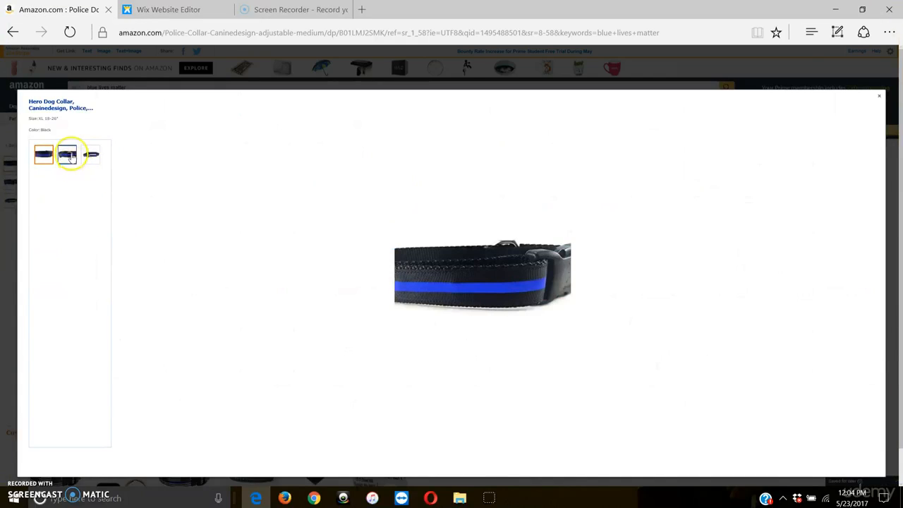
Step: Save the collar's second photo as the JPEG "dog leash2" in the Saved Pictures folder
click(68, 153)
right_click(447, 269)
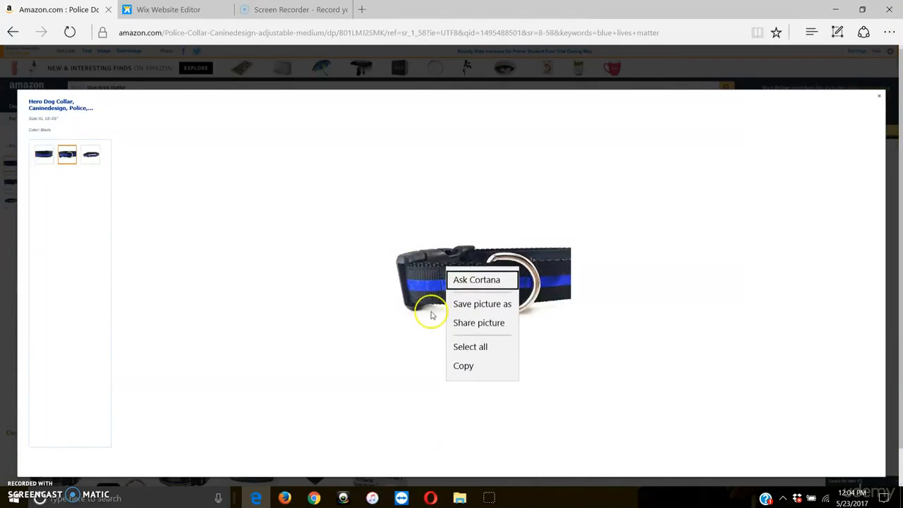
click(465, 303)
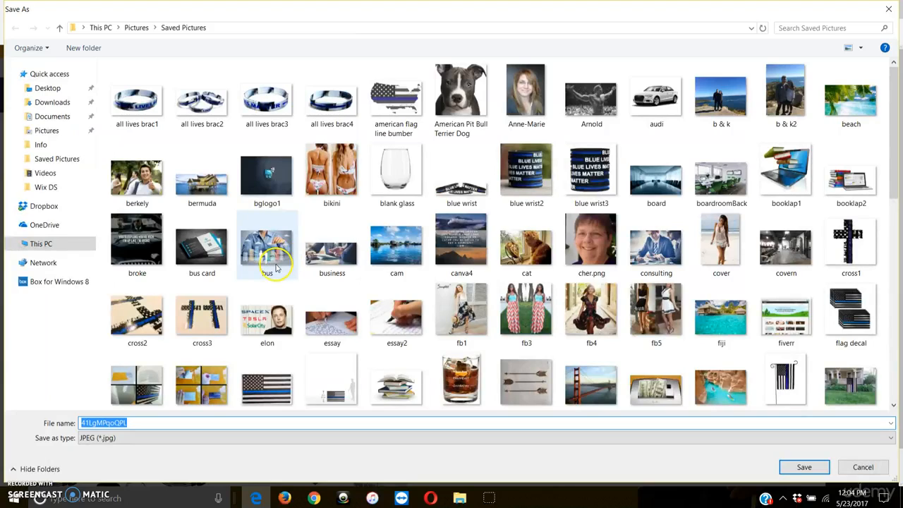
text(dog leash)
key(Return)
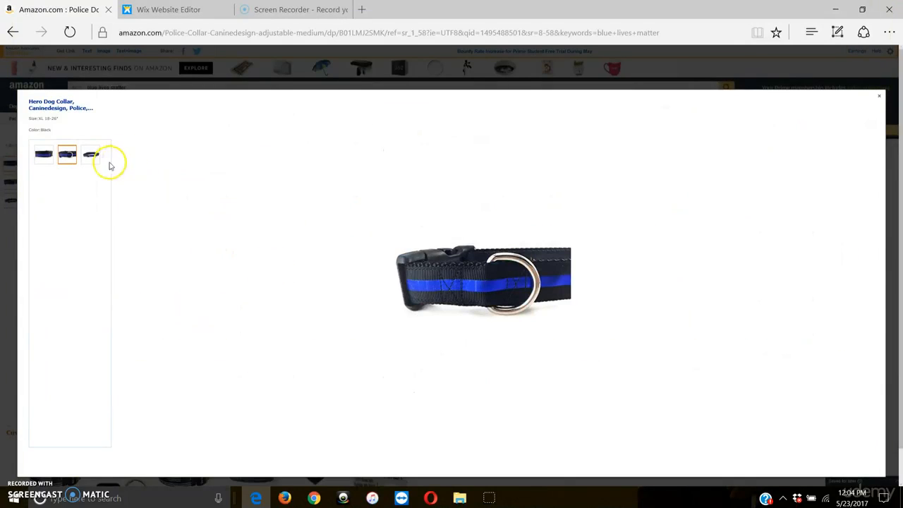
Step: Save the collar's third photo as "dog leash3" in Saved Pictures and close the enlarged photo view
click(89, 155)
right_click(441, 270)
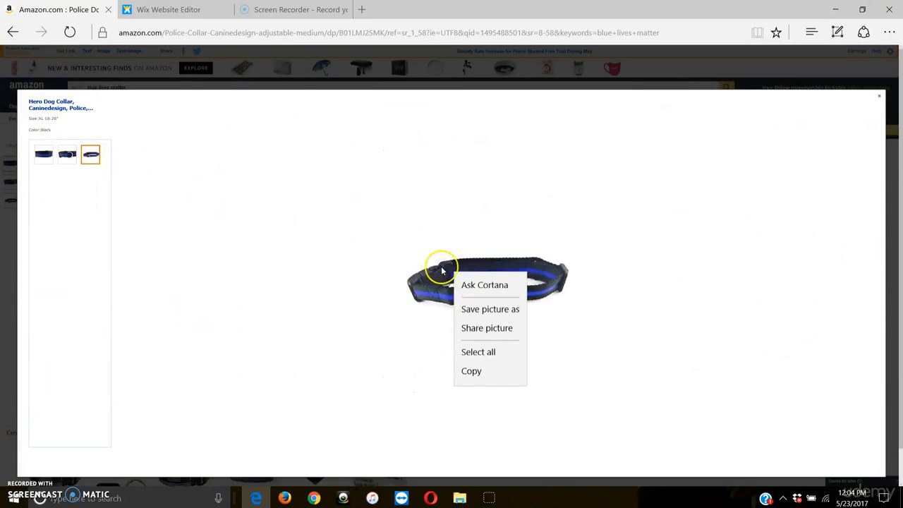
click(462, 309)
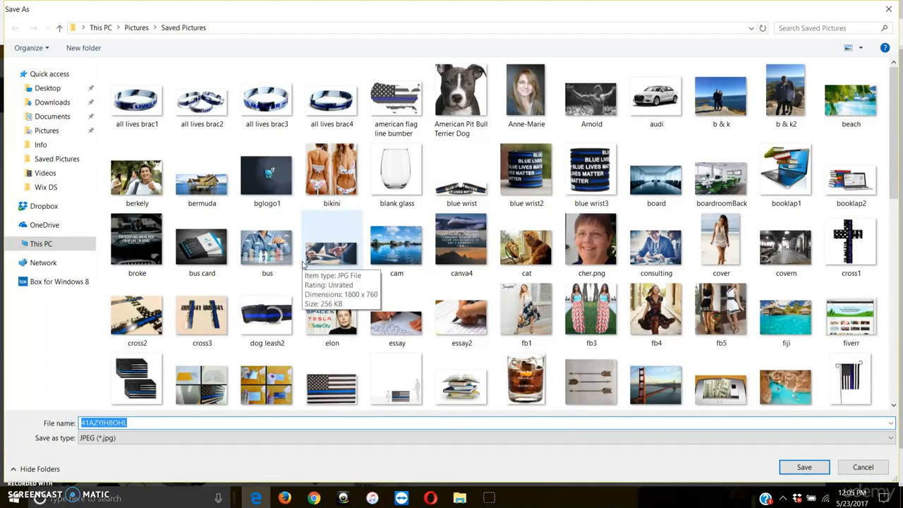
text(dog leash3)
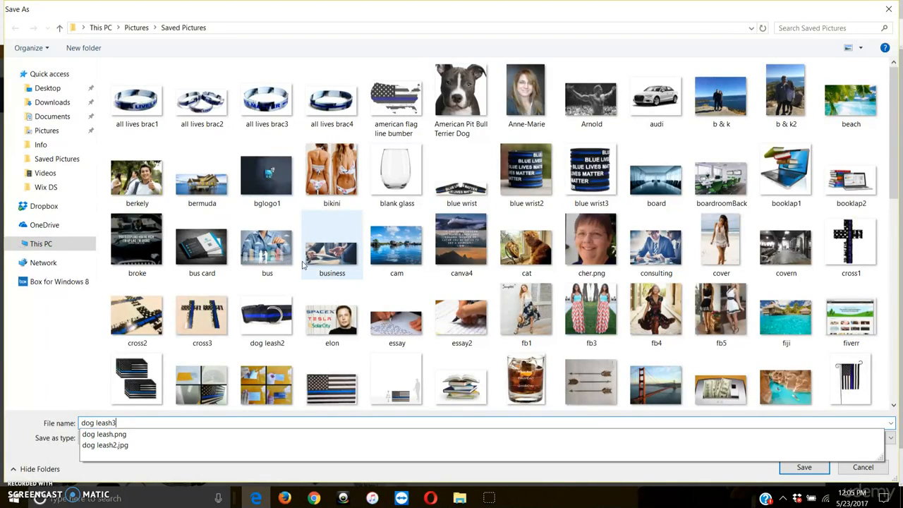
key(Return)
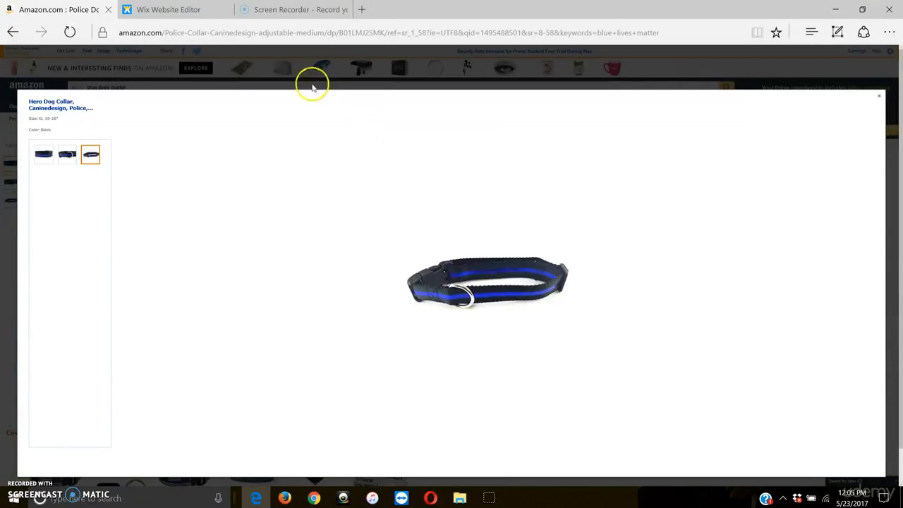
click(363, 50)
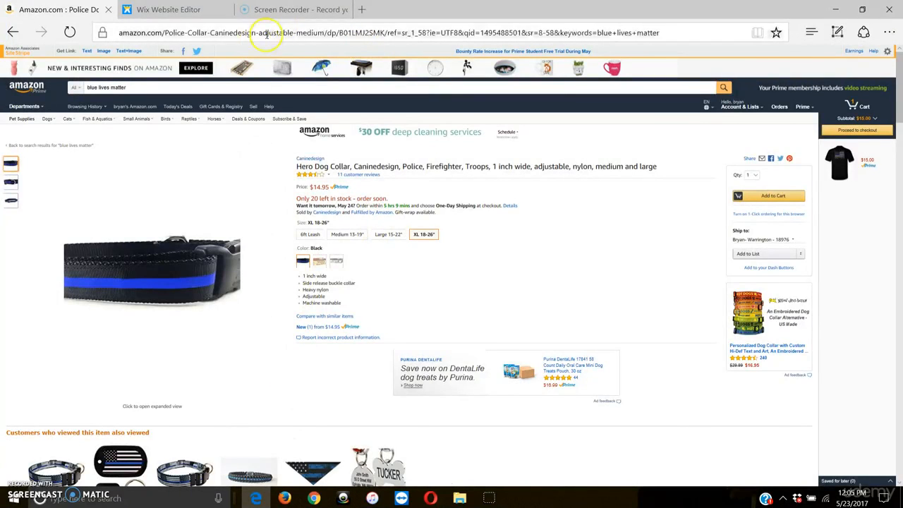
Step: Switch to the Wix Website Editor, upload "dog leash.png" and apply it as the new product's first image
click(180, 10)
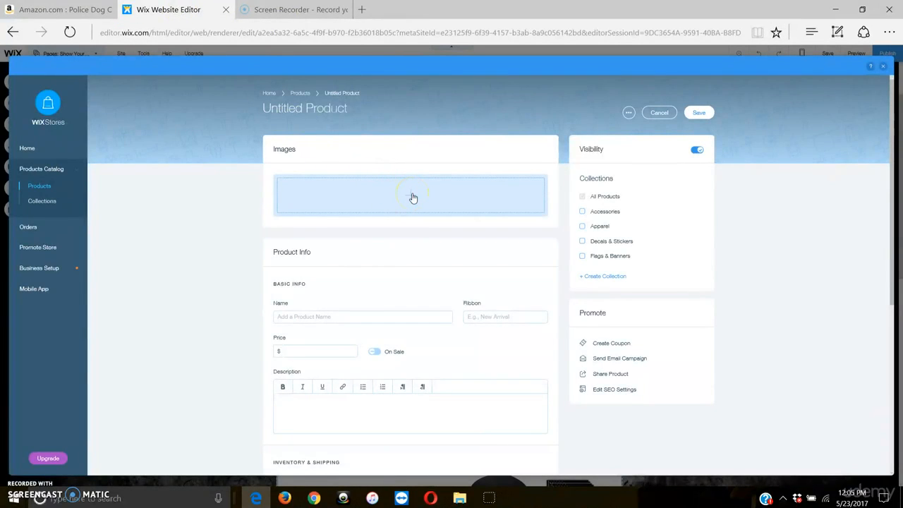
click(414, 200)
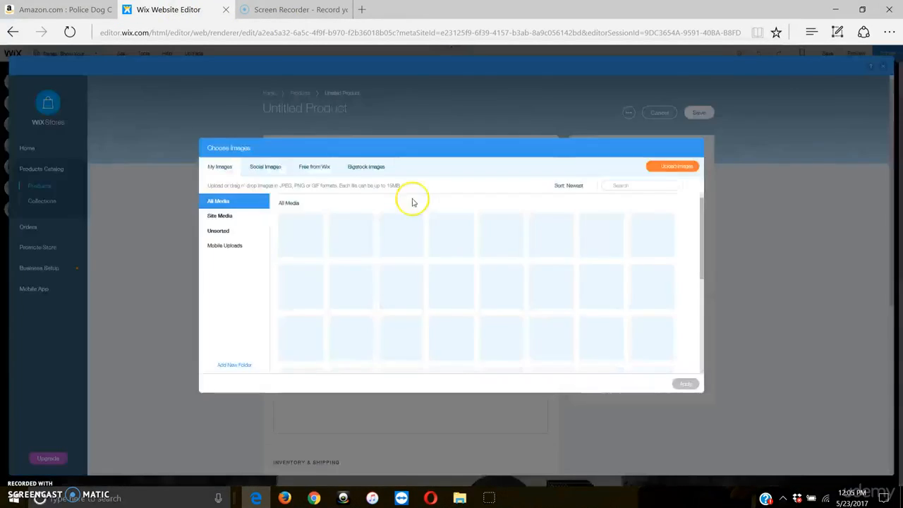
click(667, 177)
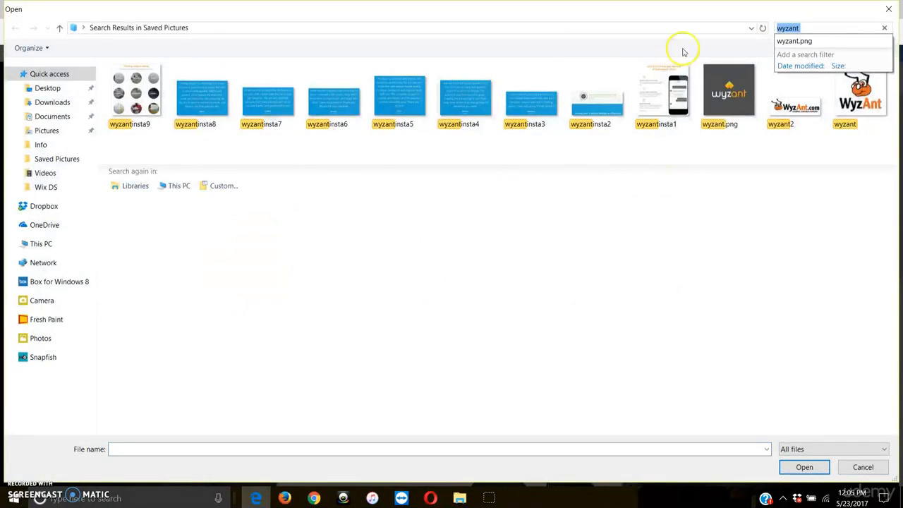
text(dog)
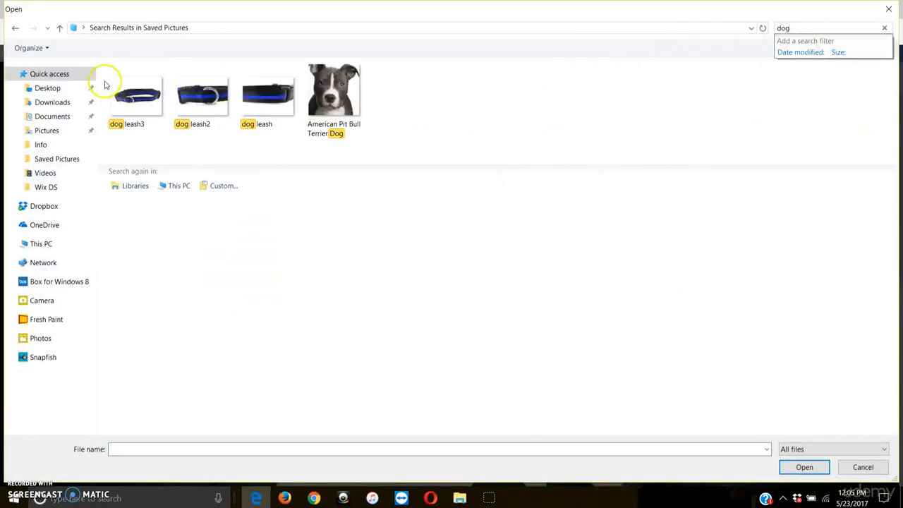
click(261, 103)
double_click(260, 104)
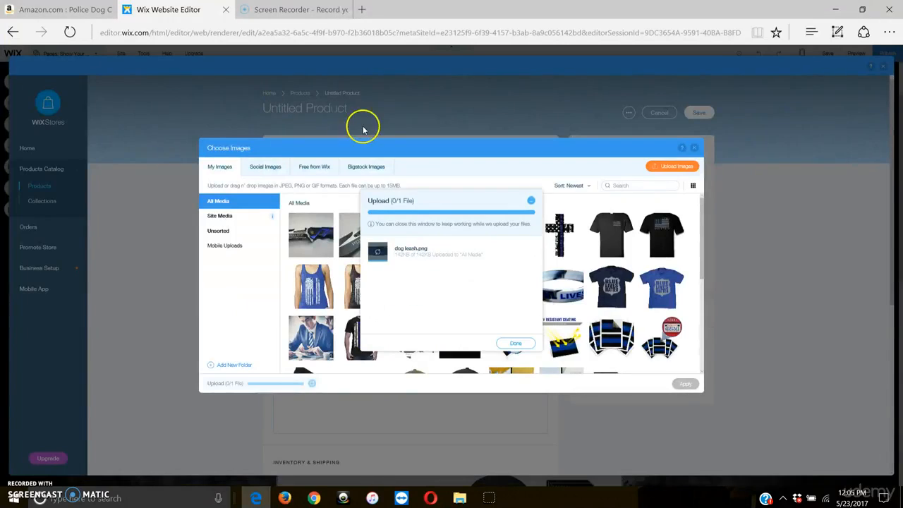
click(515, 341)
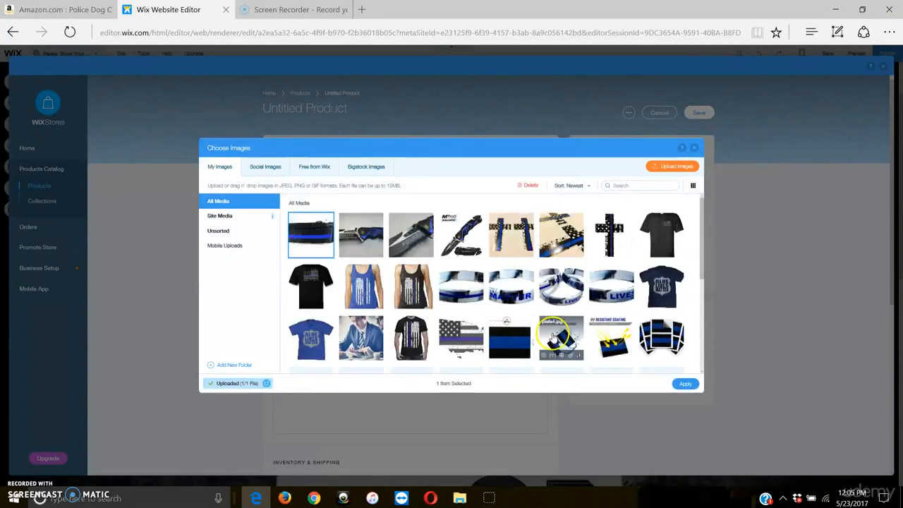
click(683, 384)
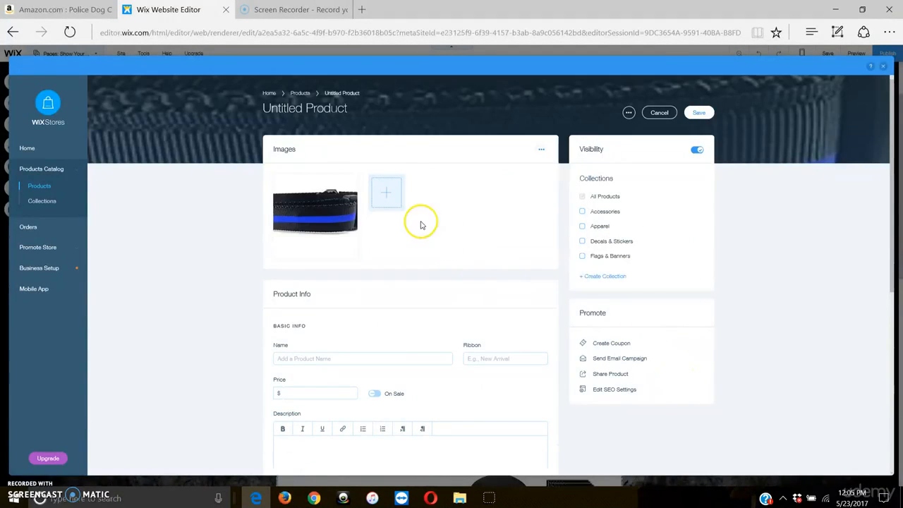
Step: Upload "dog leash2.jpg" and apply it as the product's second image
click(393, 201)
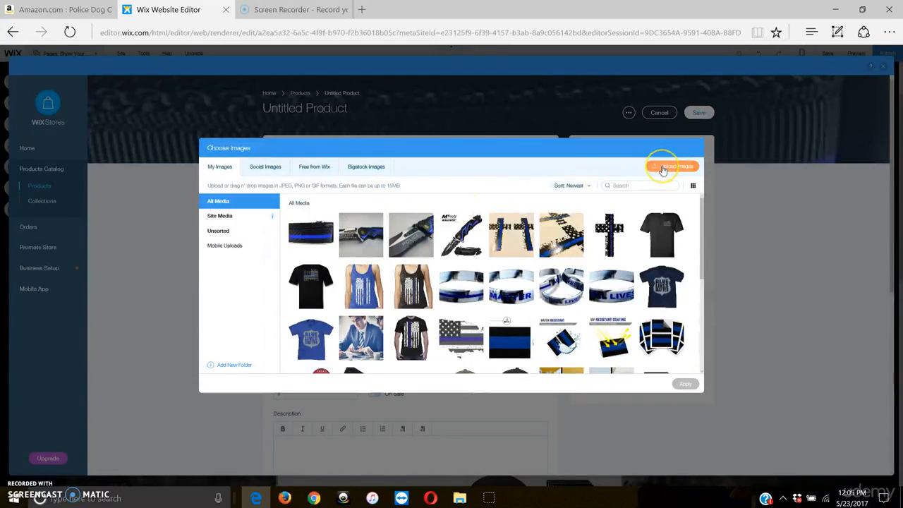
click(663, 170)
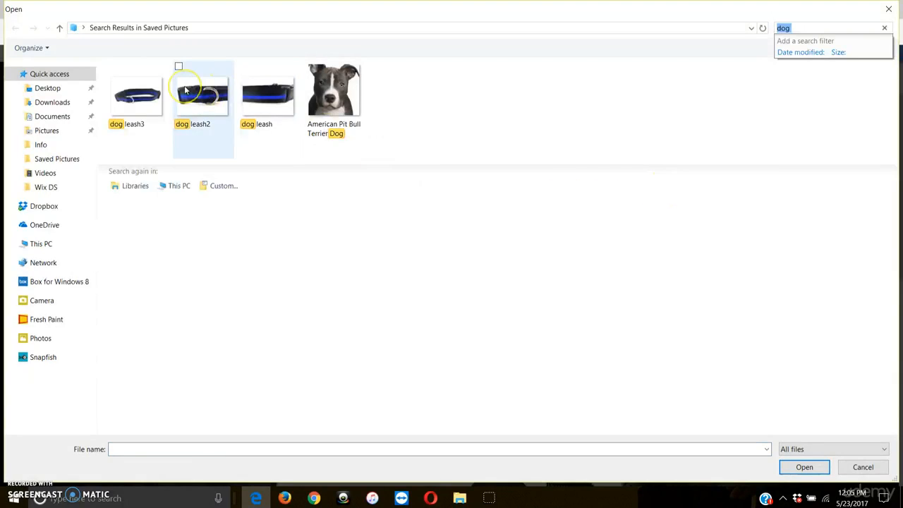
double_click(185, 90)
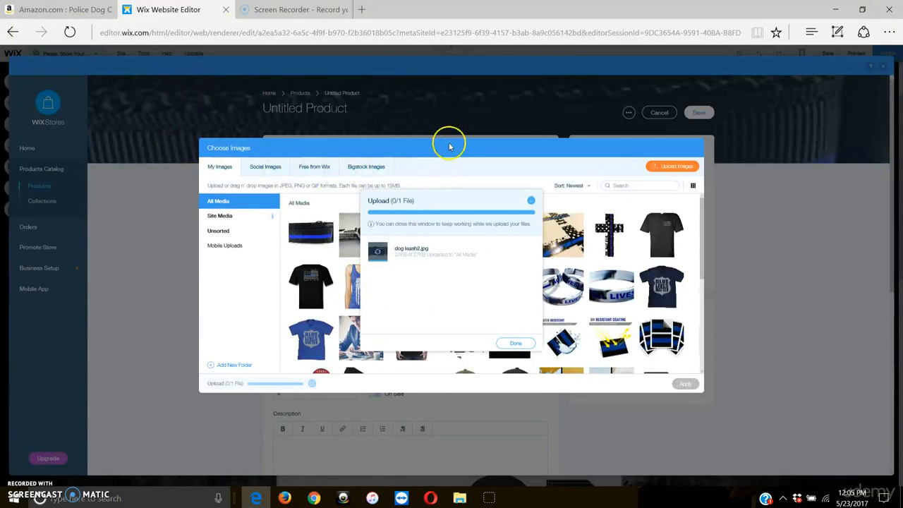
click(518, 332)
click(685, 383)
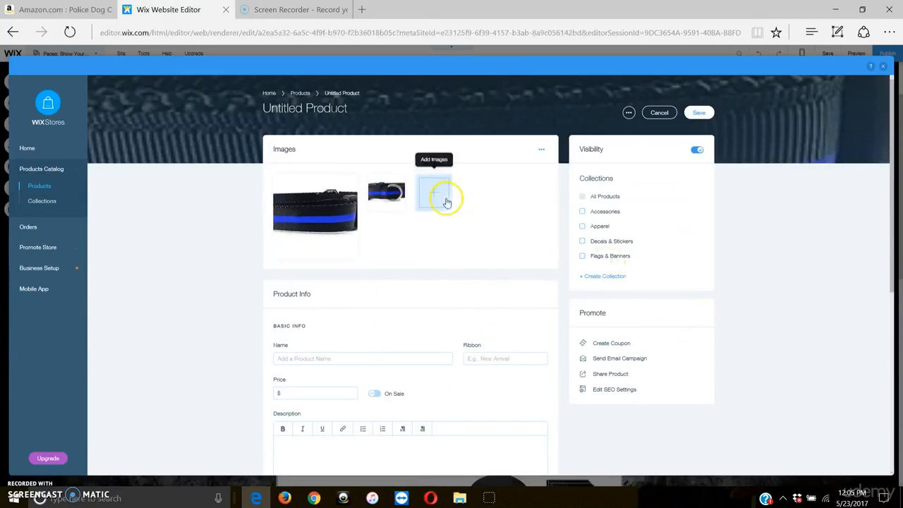
Step: Upload "dog leash3.jpg", apply it as the product's third image, and assign the product to the Accessories collection
click(445, 203)
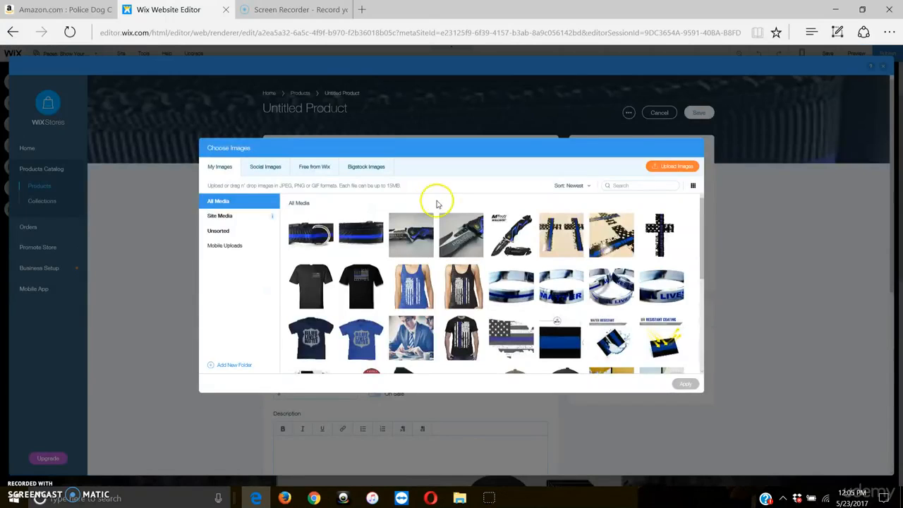
click(659, 165)
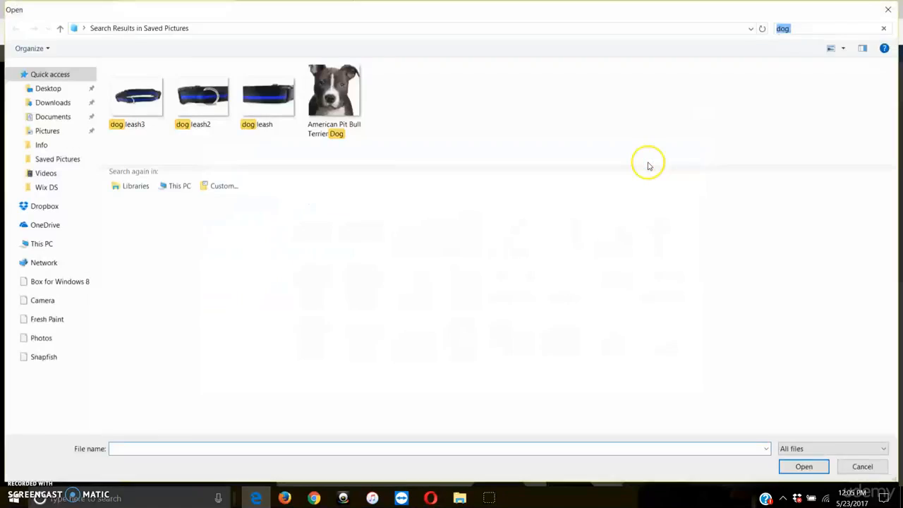
double_click(154, 89)
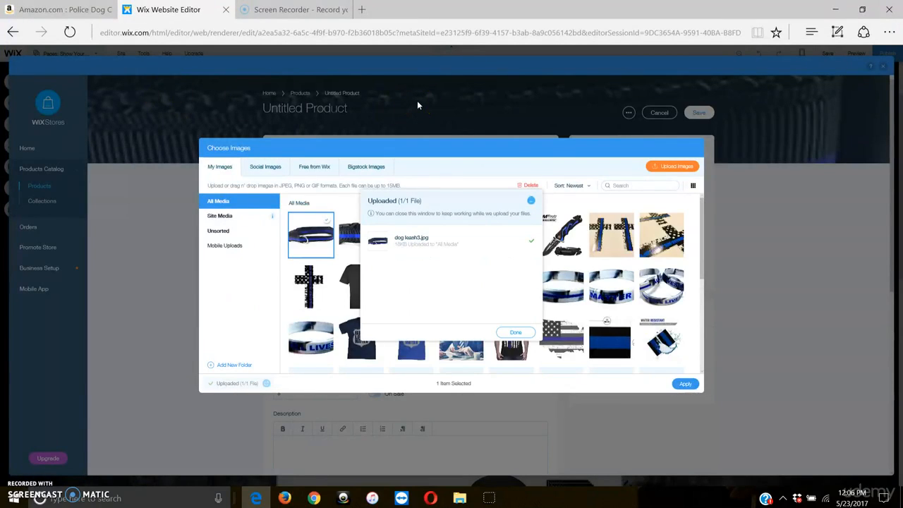
click(513, 333)
click(685, 383)
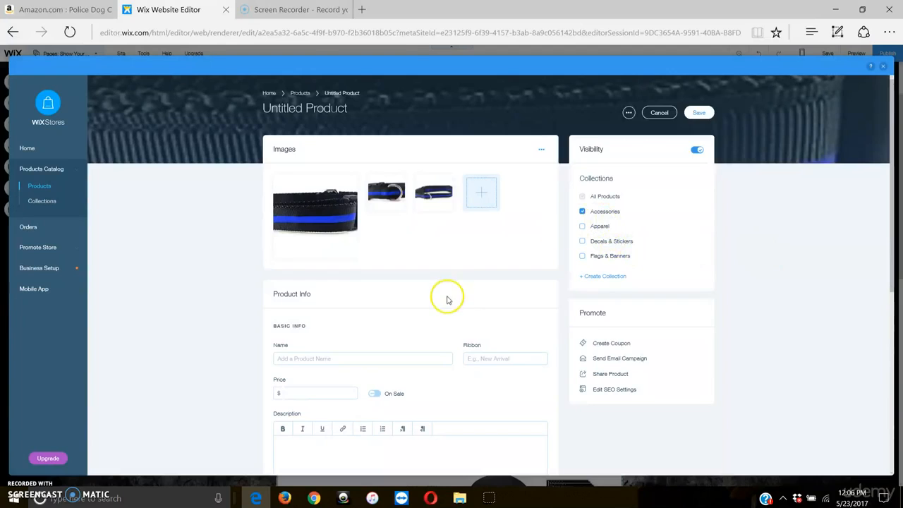
Step: Check the collar's title on the Amazon listing and return to the Wix Website Editor
click(358, 356)
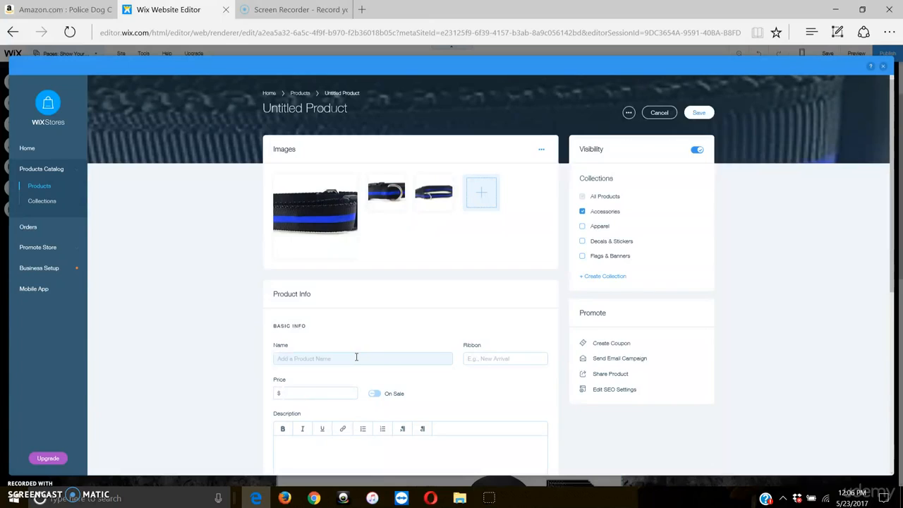
click(363, 355)
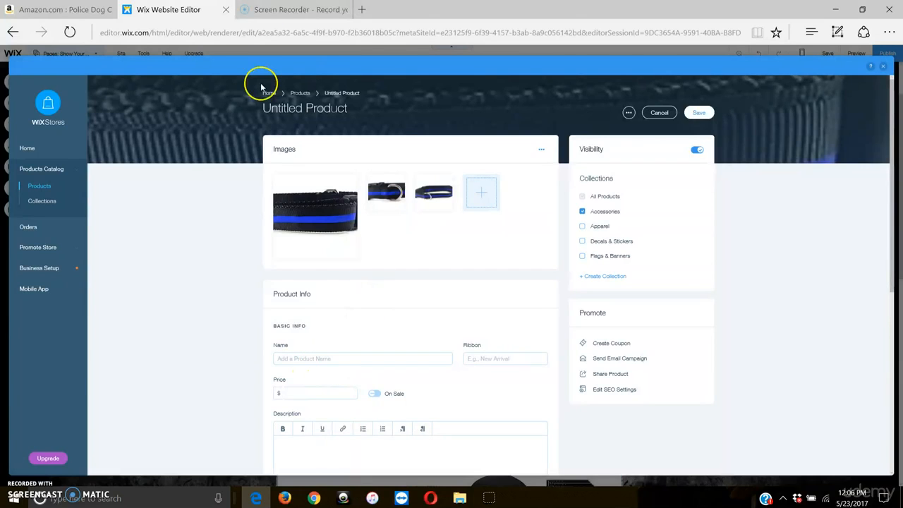
click(17, 9)
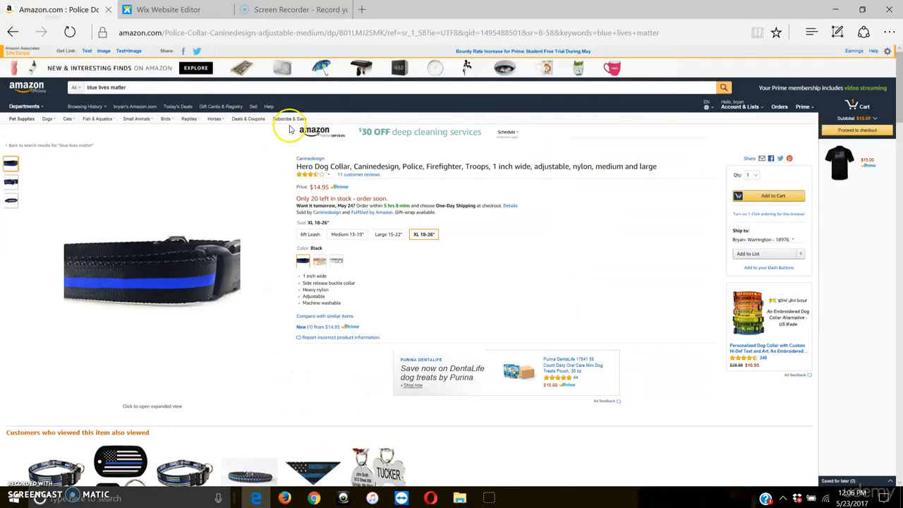
right_click(193, 6)
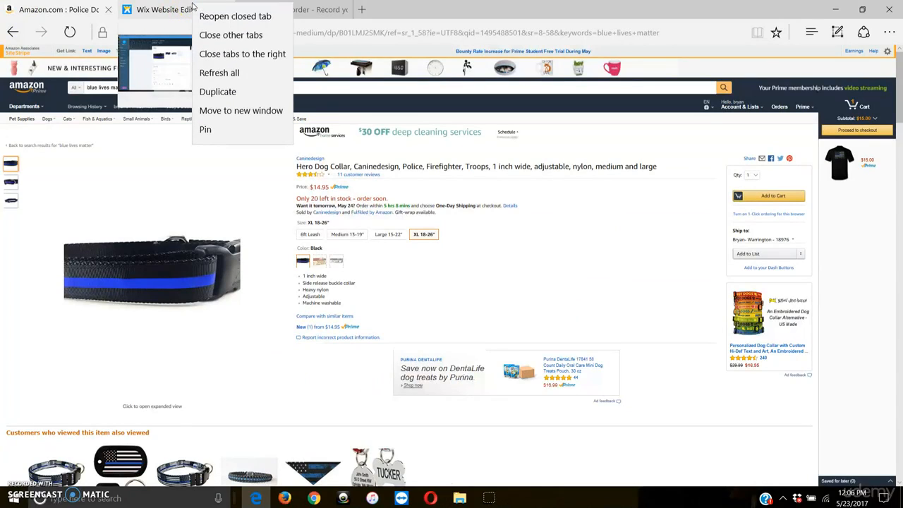
click(173, 10)
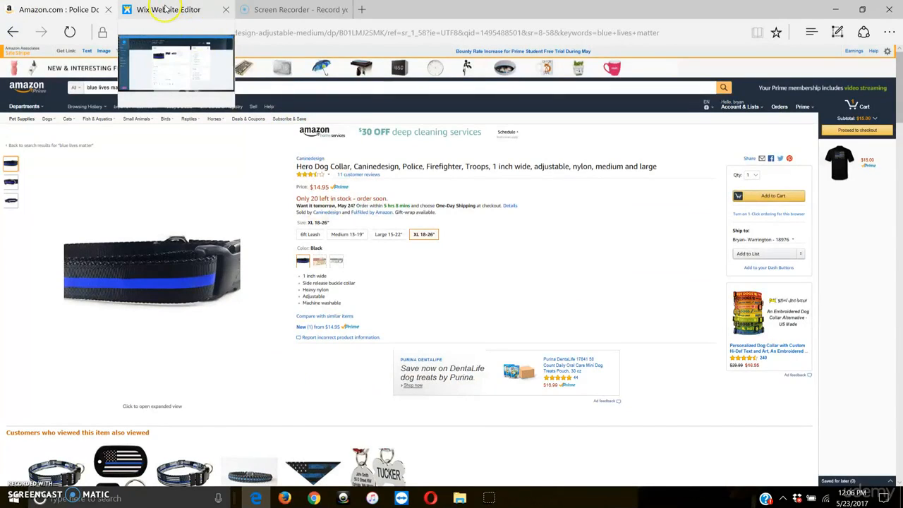
click(167, 10)
Step: Name the product "Hero Dog Collar Thin Blue Line"
click(375, 358)
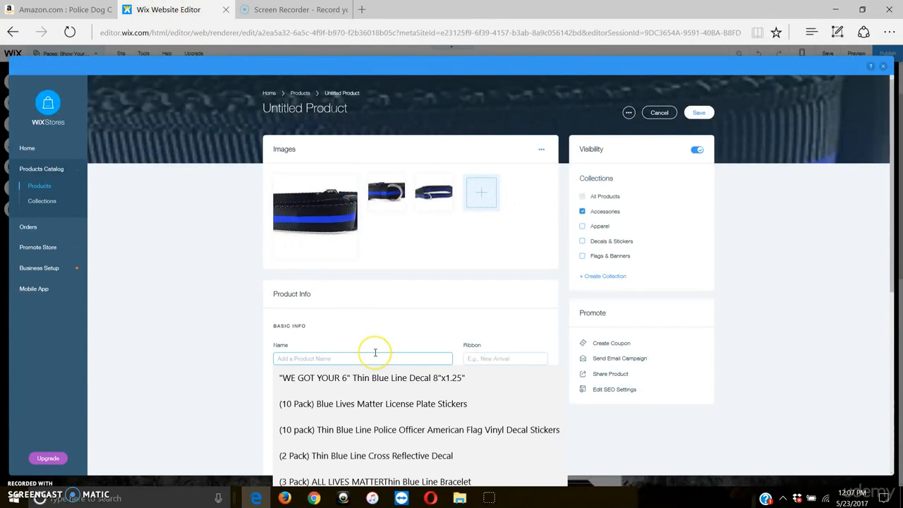
text(Police)
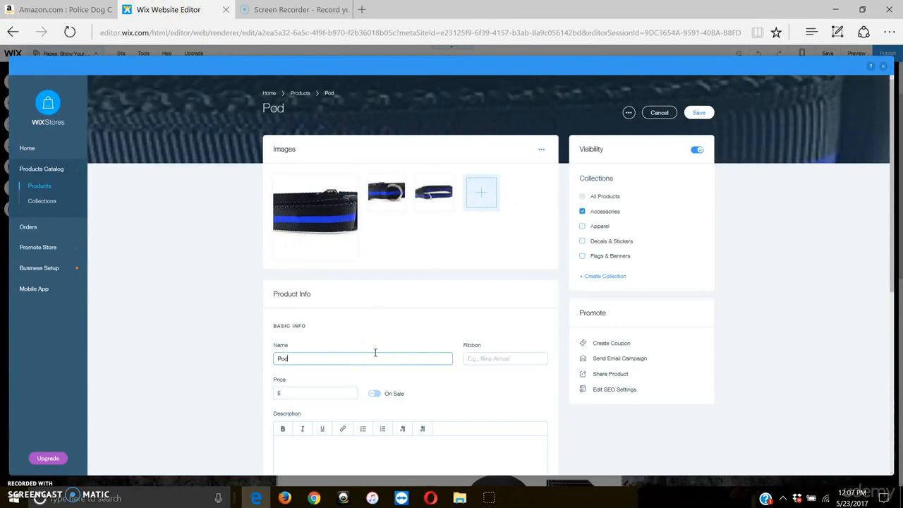
text( Do)
key(BackSpace)
key(BackSpace)
key(BackSpace)
key(BackSpace)
key(BackSpace)
key(BackSpace)
text(Hero Dog Col)
text(lar)
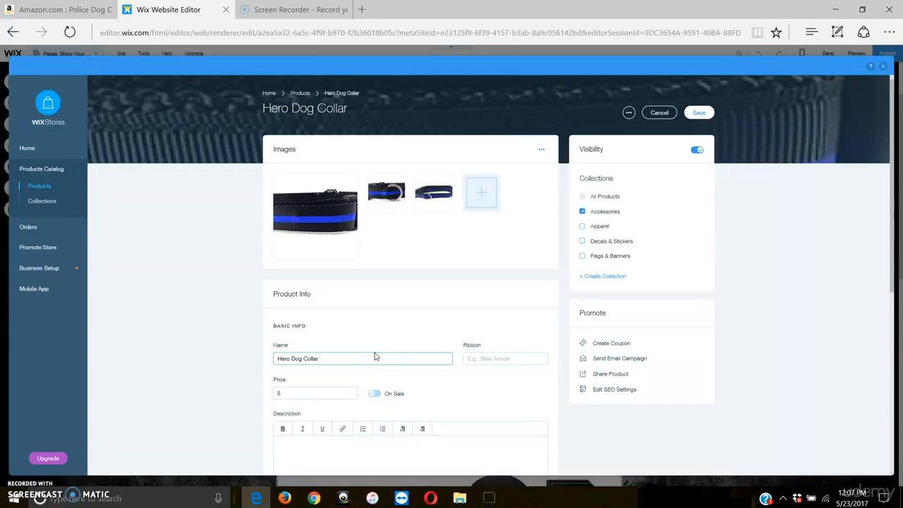
text( Think)
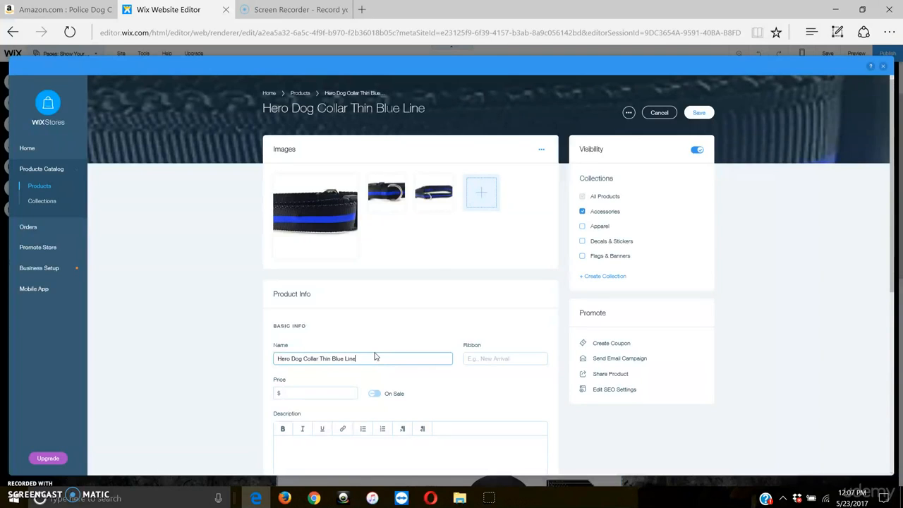
Step: Insert "w/" before "Thin Blue Line" in the product name
click(317, 359)
text(w )
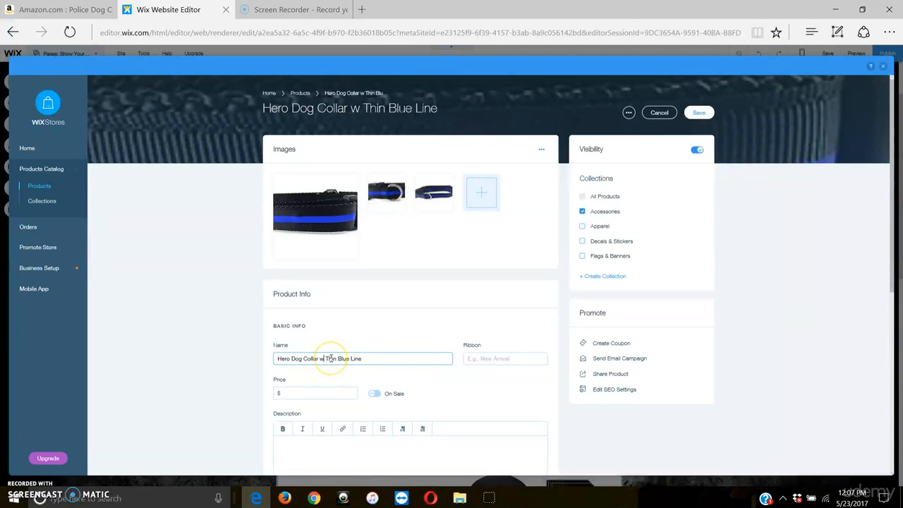
text(/)
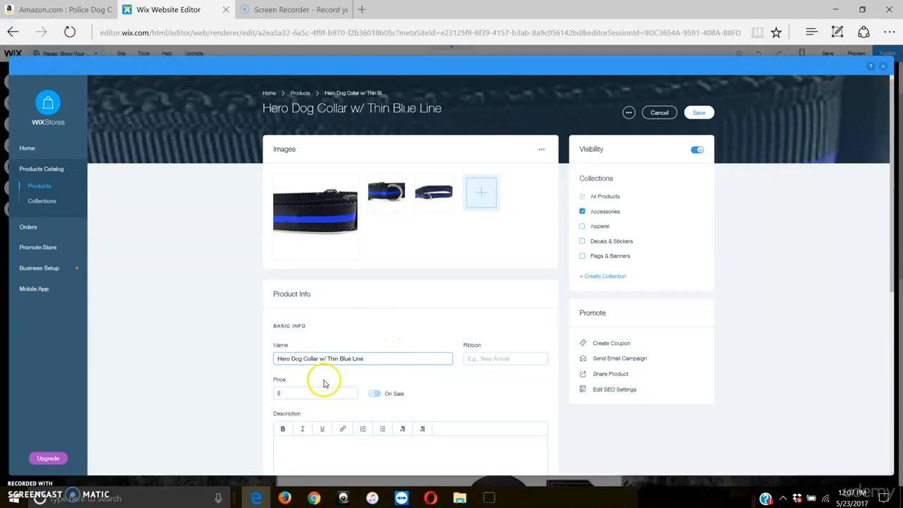
Step: Check the collar's price on the Amazon listing and set the Wix product's price to $19.95
click(62, 9)
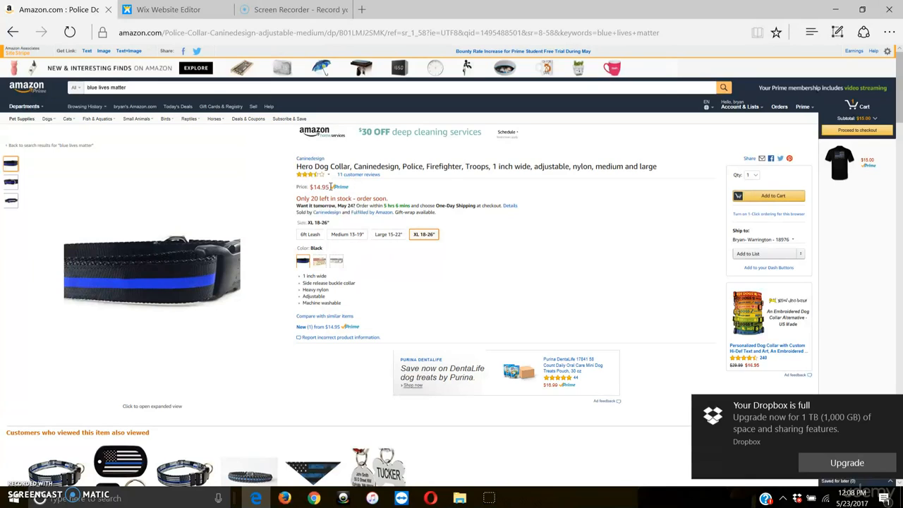
click(282, 12)
click(204, 8)
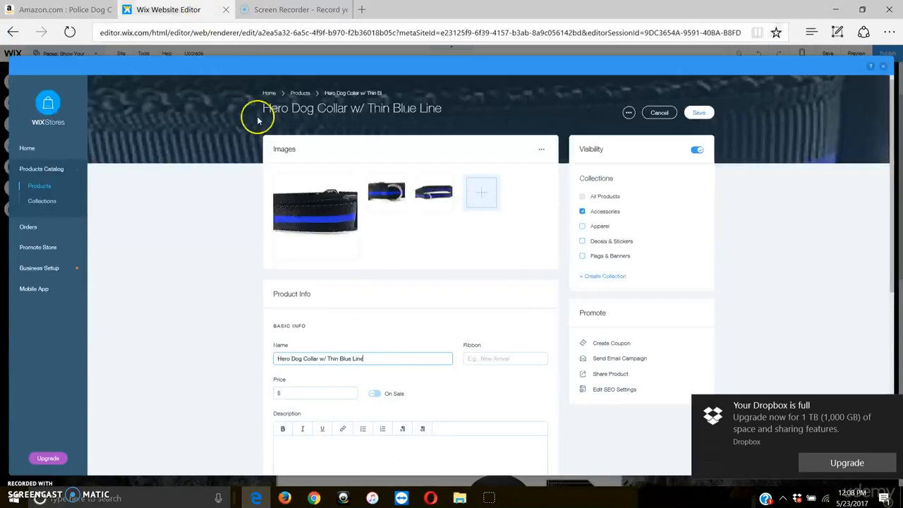
click(328, 393)
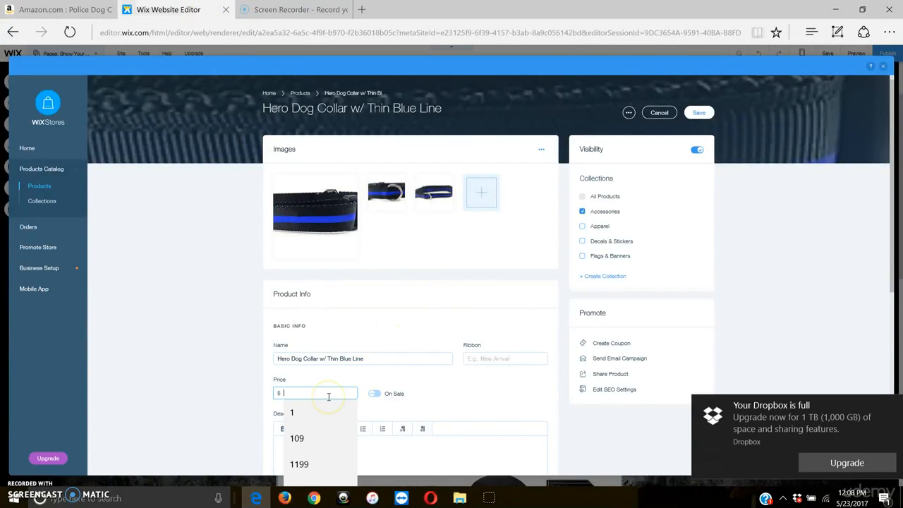
text(19.95)
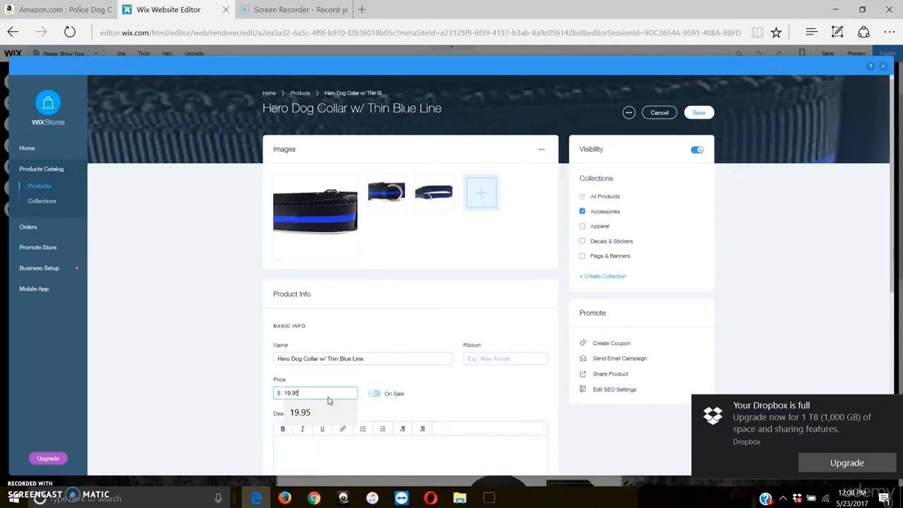
click(439, 386)
Step: Switch to the Amazon listing and copy the collar's feature bullets from "1 inch wide" to "Machine washable"
scroll(426, 392, down, 1)
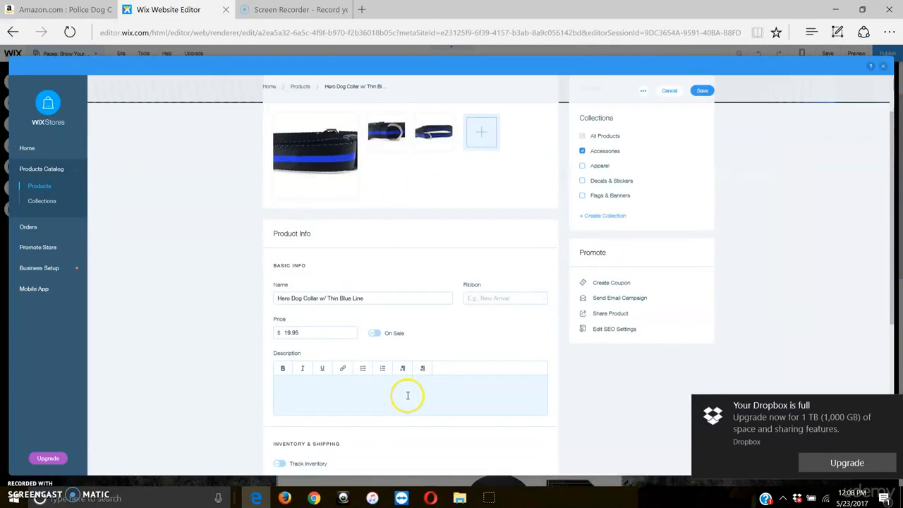
click(294, 10)
click(65, 10)
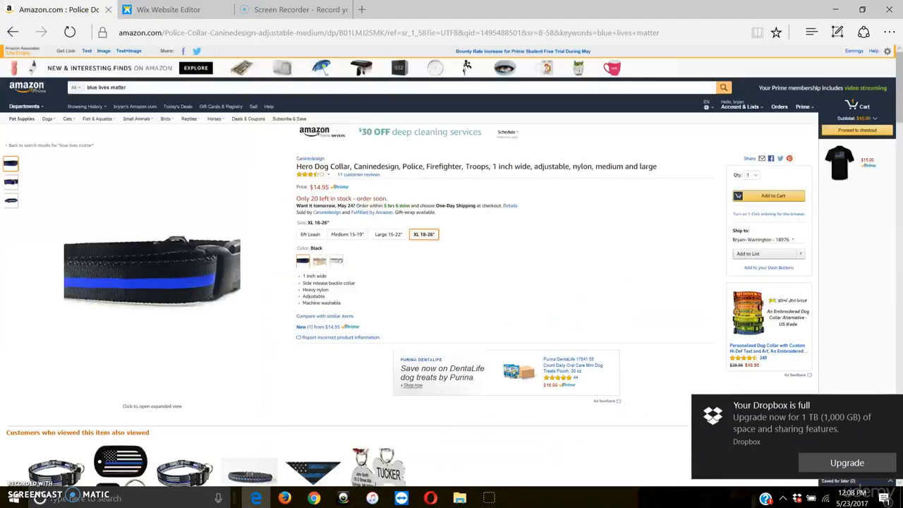
scroll(366, 283, down, 1)
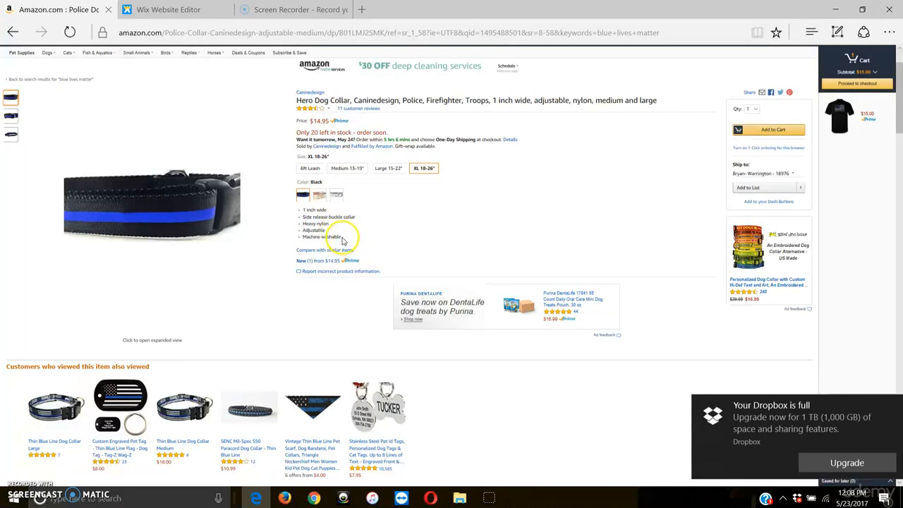
drag(338, 238, 314, 216)
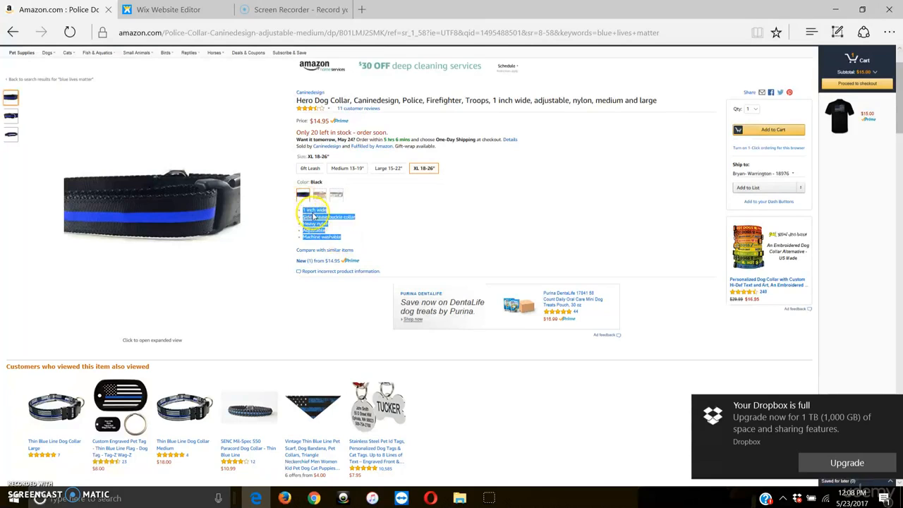
right_click(314, 215)
click(329, 268)
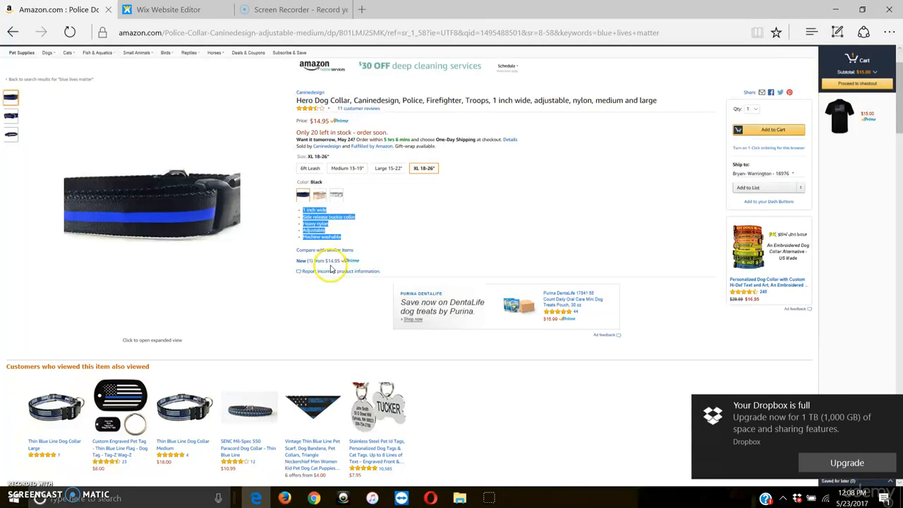
click(350, 219)
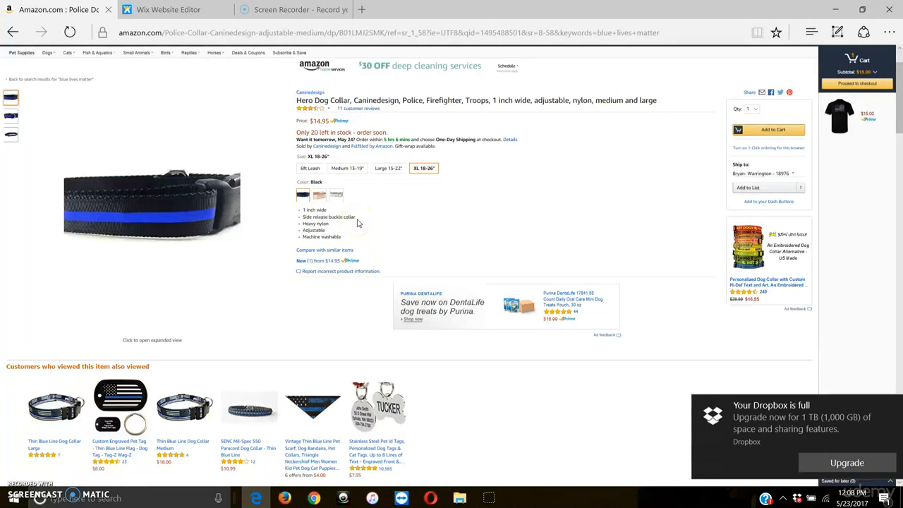
Step: Review the Amazon product description, return to the Wix Website Editor and paste the copied feature bullets into the product's description
scroll(361, 220, down, 10)
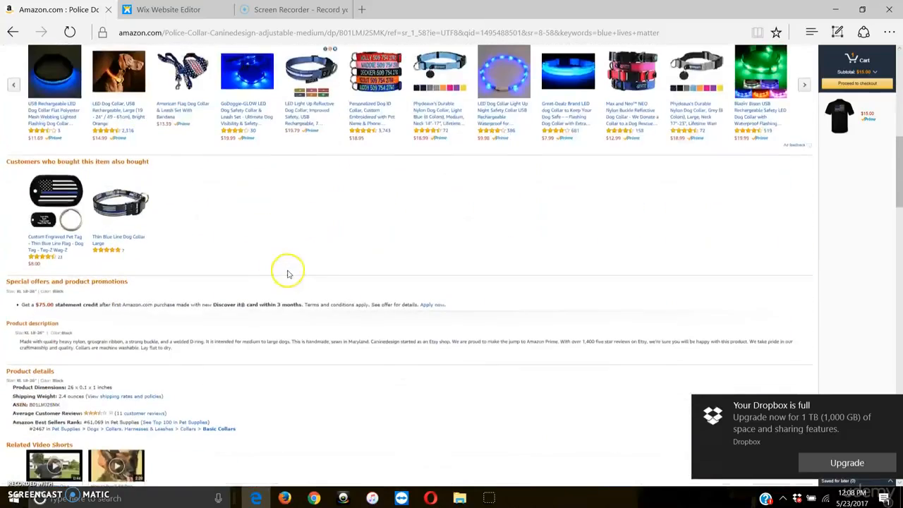
scroll(336, 272, down, 1)
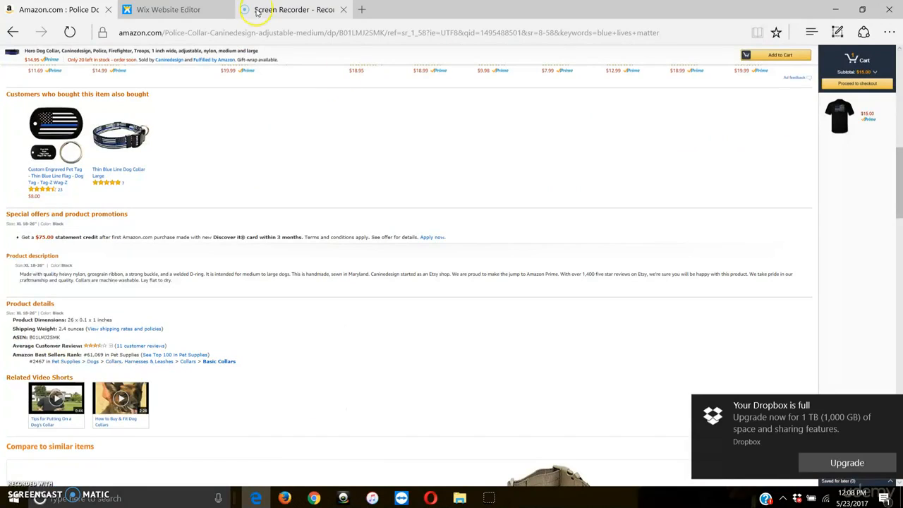
mouse_move(199, 7)
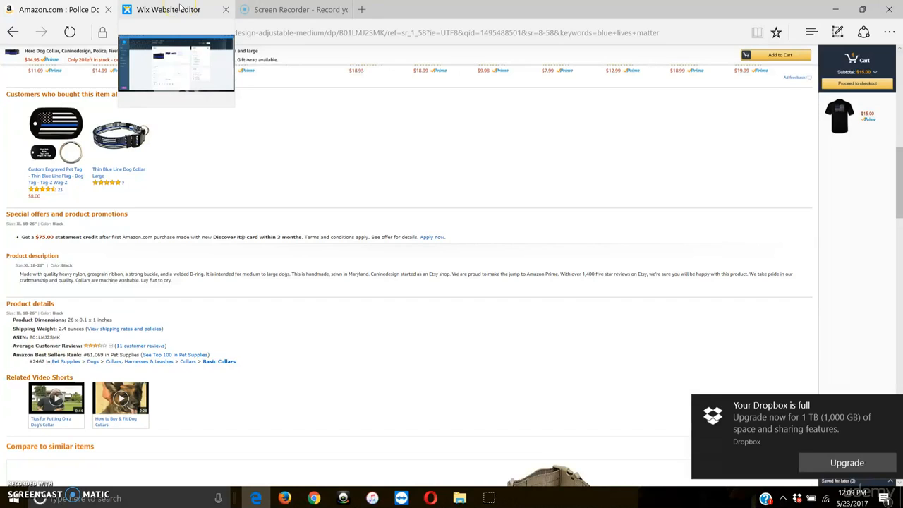
click(180, 7)
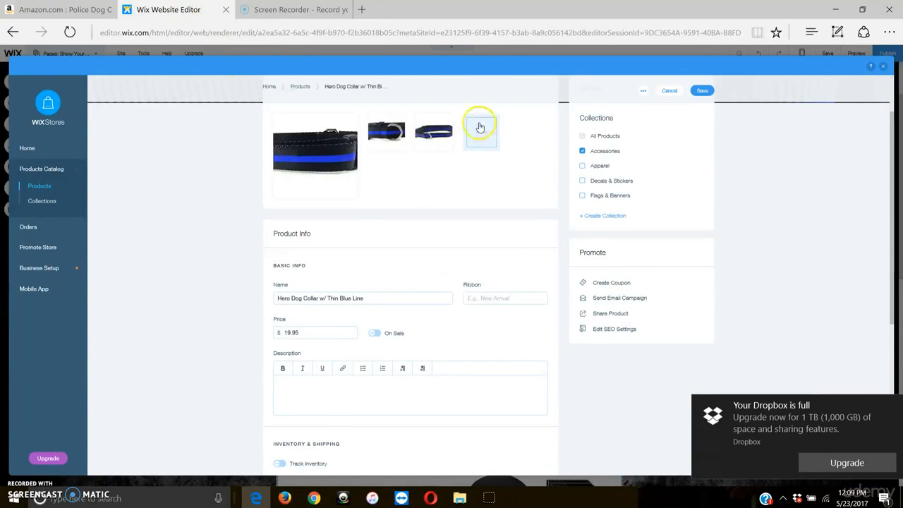
click(328, 388)
key(ctrl+v)
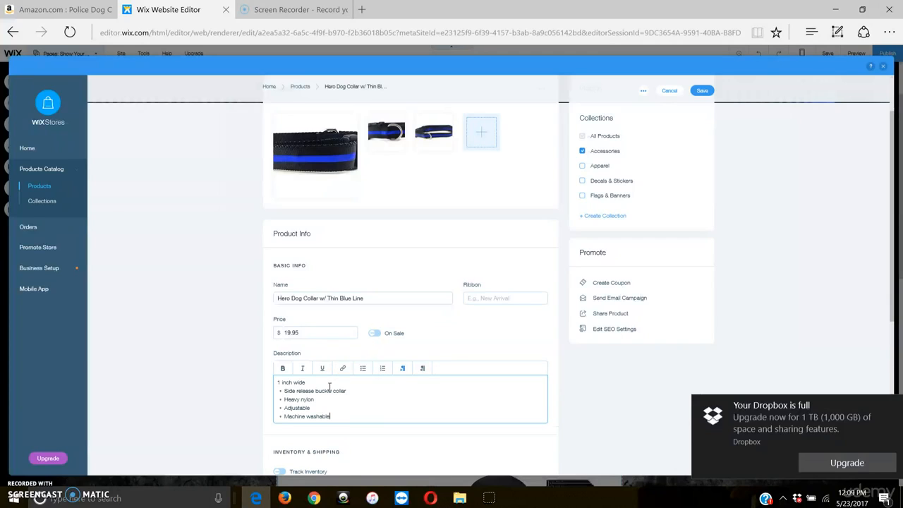
Step: Move "1 inch wide" into its own bullet below "Side release buckle collar" and remove the empty first line of the description
click(277, 382)
drag(307, 383, 275, 383)
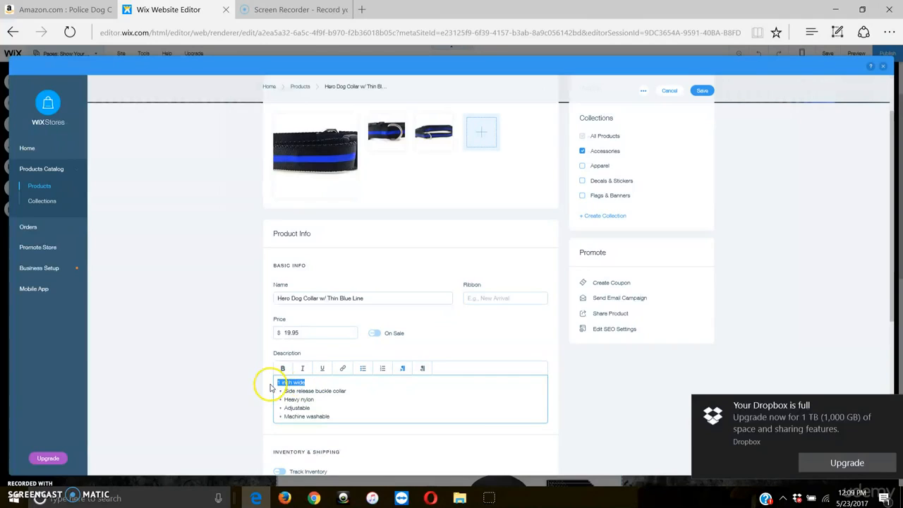
right_click(275, 382)
click(254, 415)
click(358, 388)
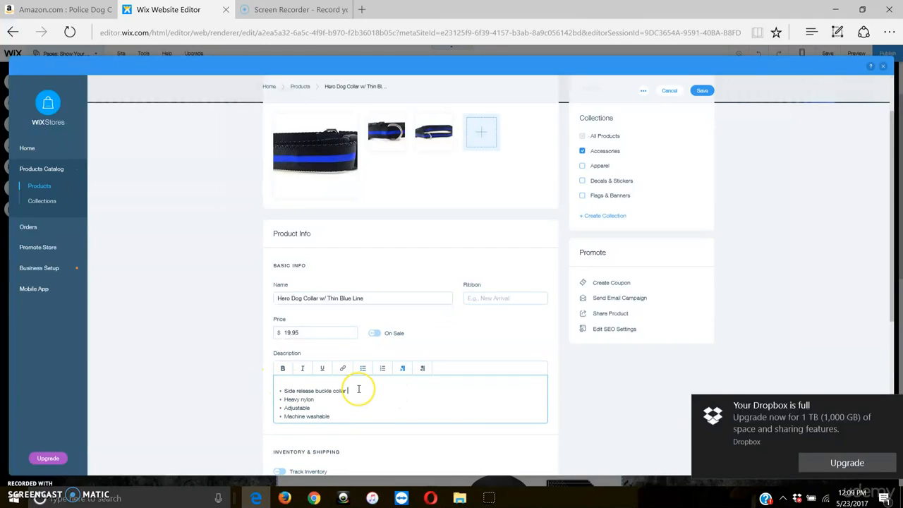
key(Return)
key(ctrl+v)
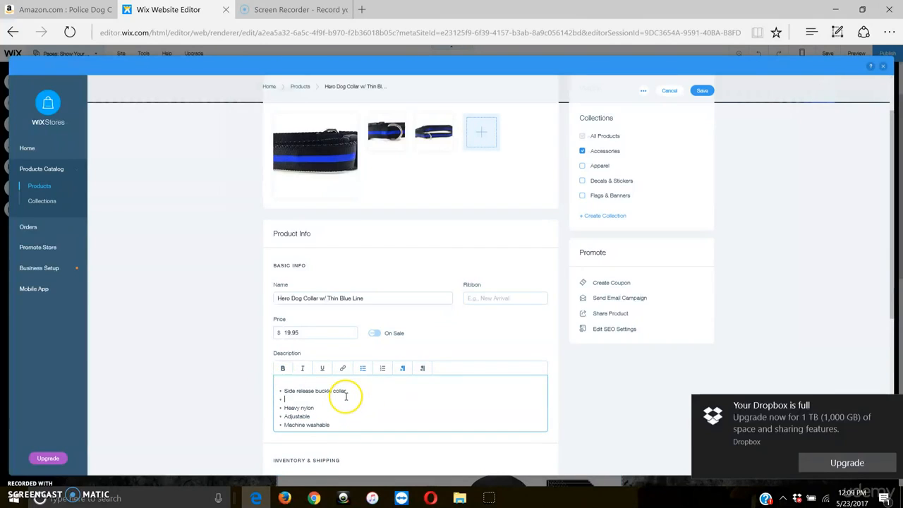
click(291, 379)
key(Delete)
scroll(421, 346, down, 5)
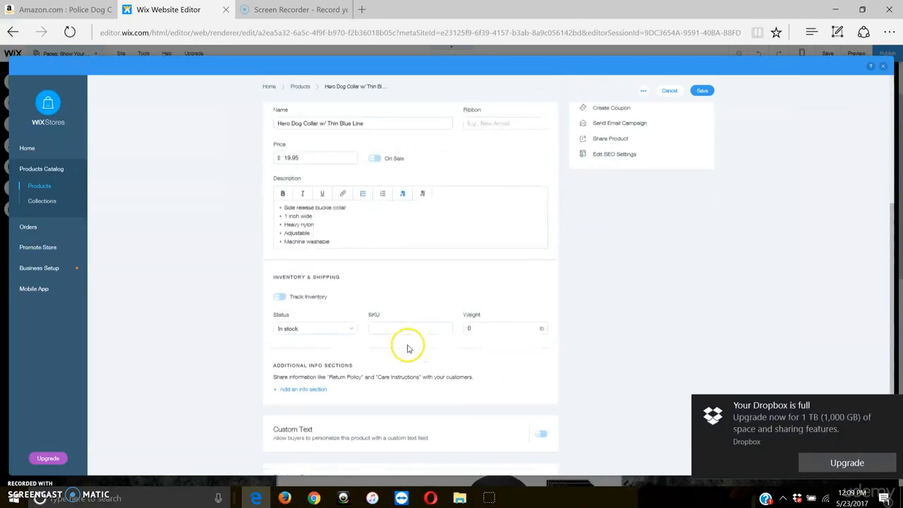
scroll(398, 355, up, 3)
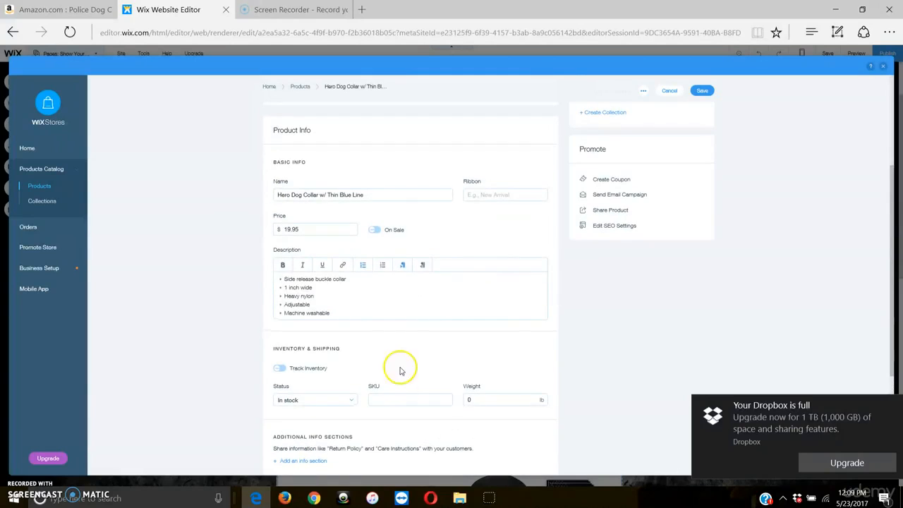
click(280, 369)
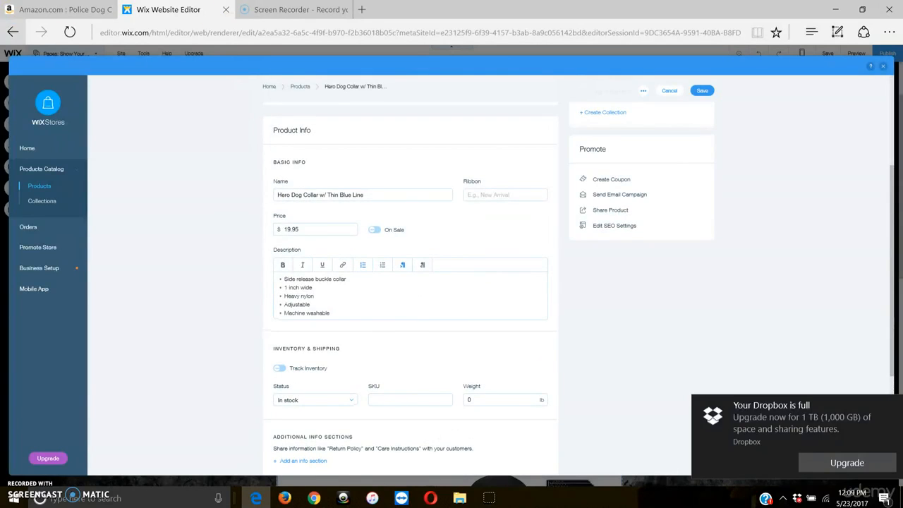
Step: Switch to the Amazon listing and copy the product description from "Made with quality heavy nylon" to "sewn in Maryland"
click(64, 9)
scroll(536, 170, up, 5)
scroll(523, 178, up, 3)
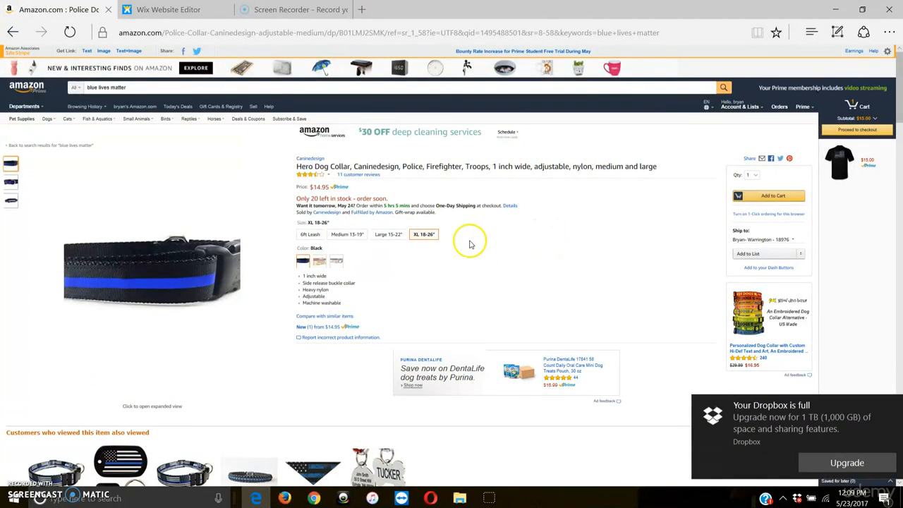
scroll(375, 353, down, 8)
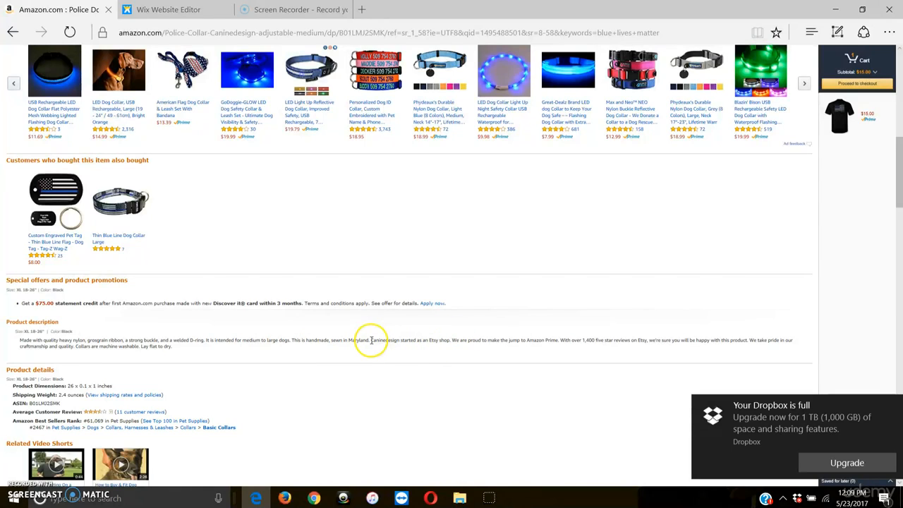
drag(371, 340, 105, 336)
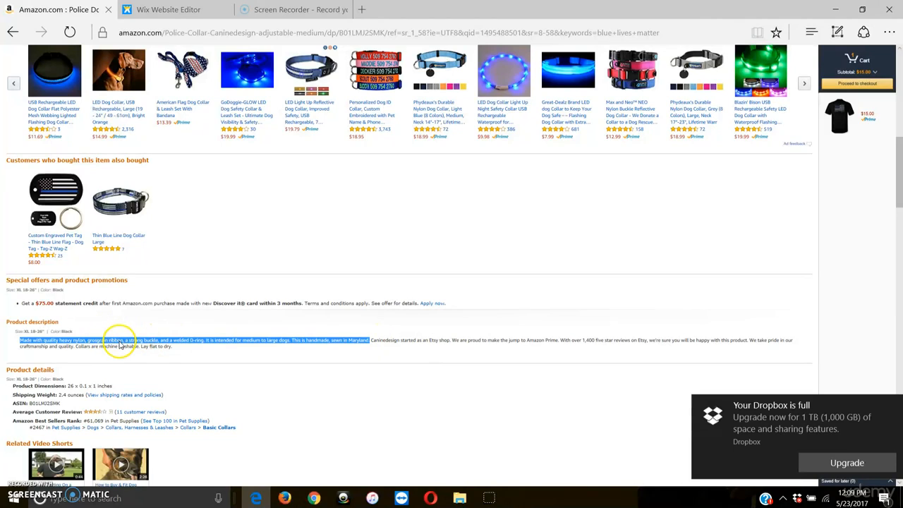
right_click(176, 341)
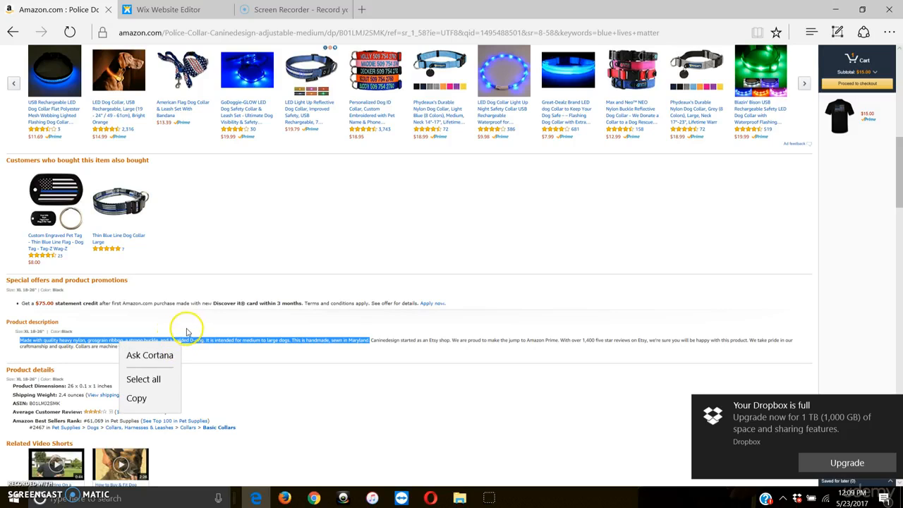
click(145, 397)
Step: Check the collar's size on Amazon, return to the Wix Website Editor and add the bullet 18-26" after "Machine washable", followed by an empty bullet
scroll(303, 297, up, 10)
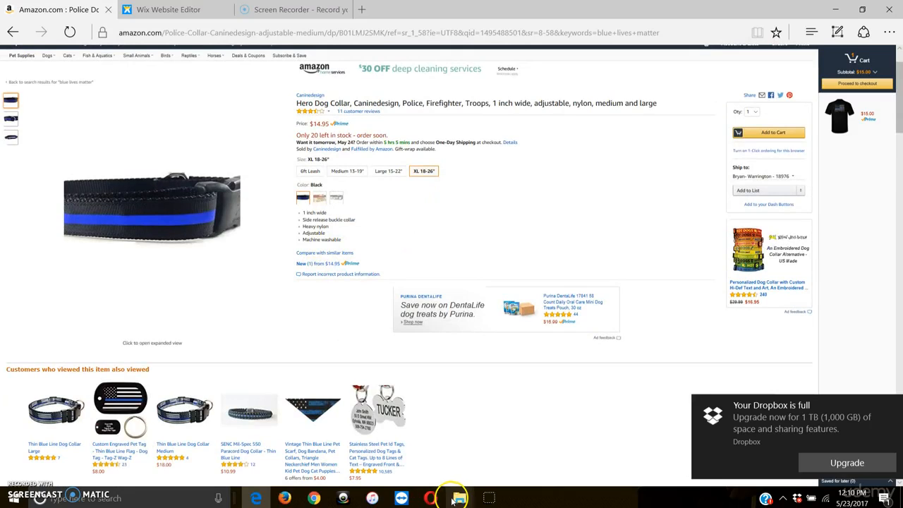
click(169, 9)
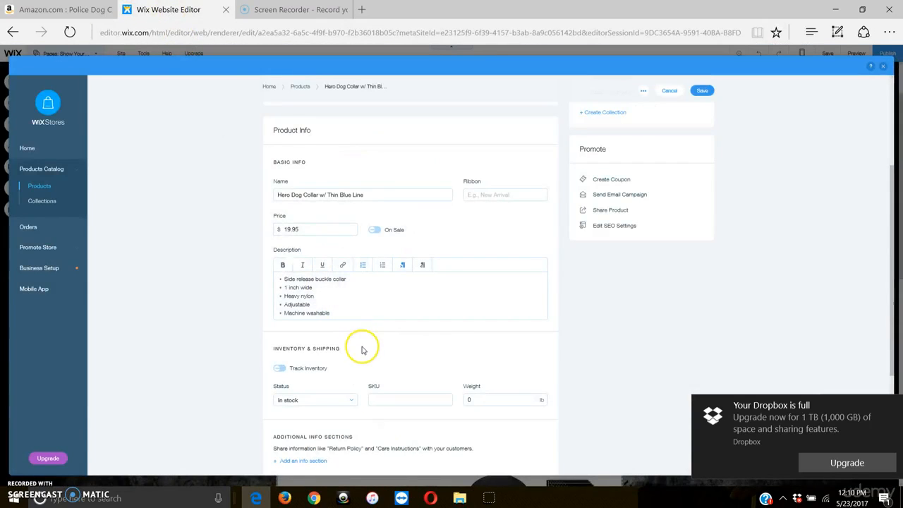
click(367, 318)
key(Return)
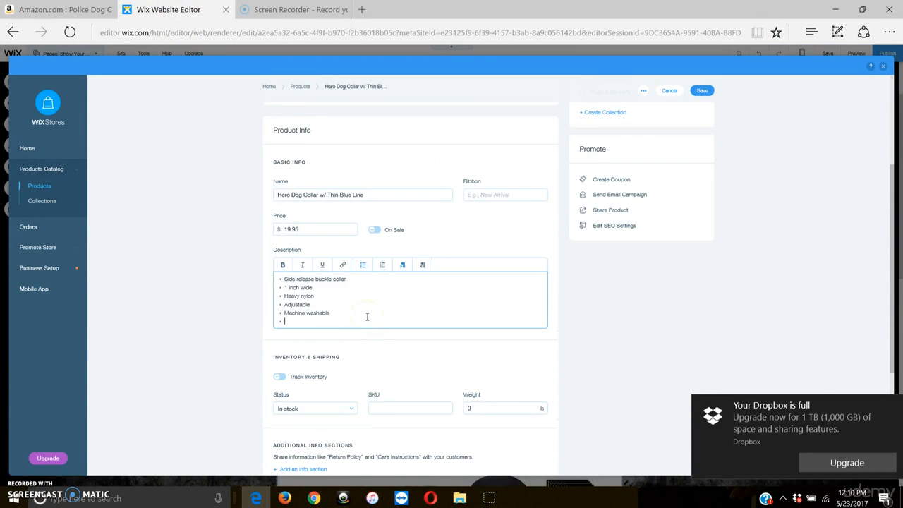
key(ctrl+v)
key(Return)
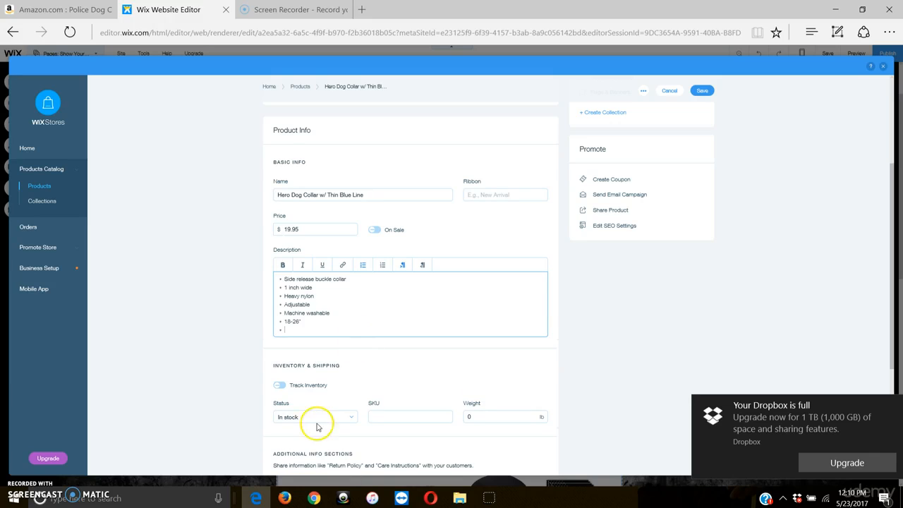
Step: Go back to the Amazon listing, dismiss the Dropbox notification and copy the description sentences ending with "This is handmade, sewn in Maryland."
click(33, 19)
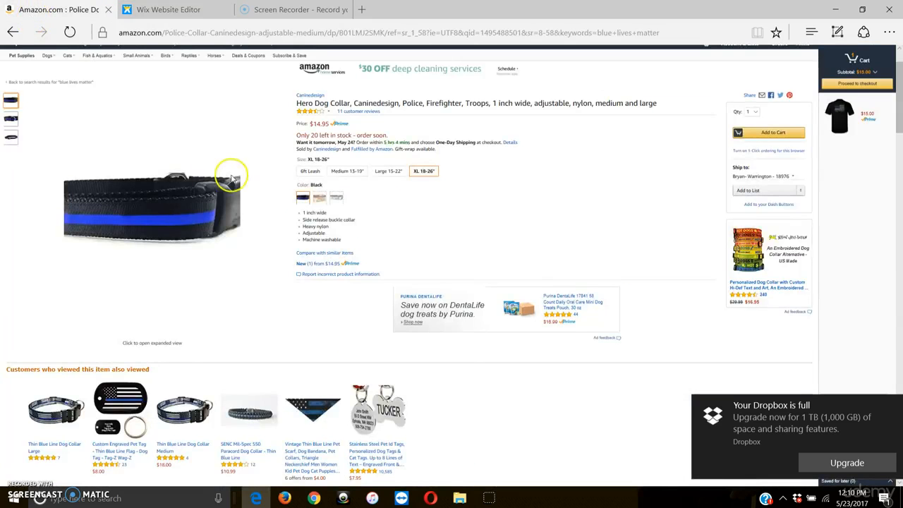
scroll(278, 276, down, 6)
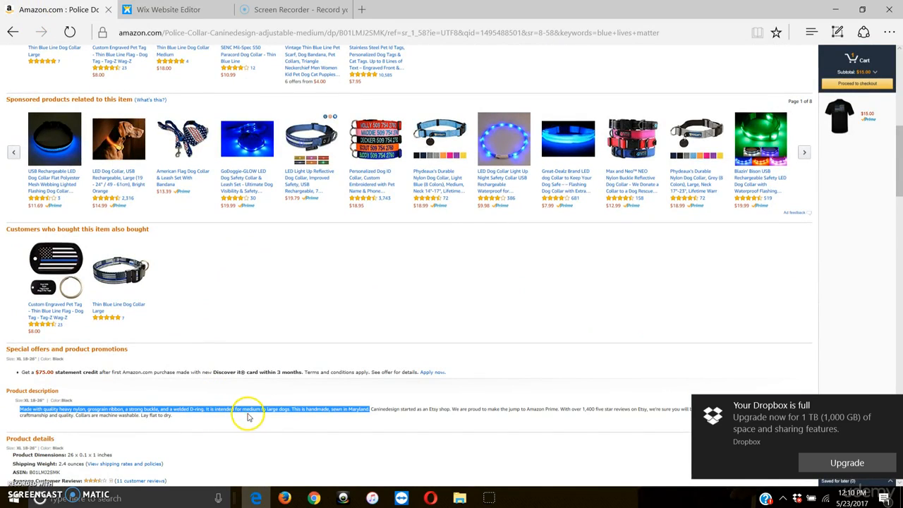
click(893, 406)
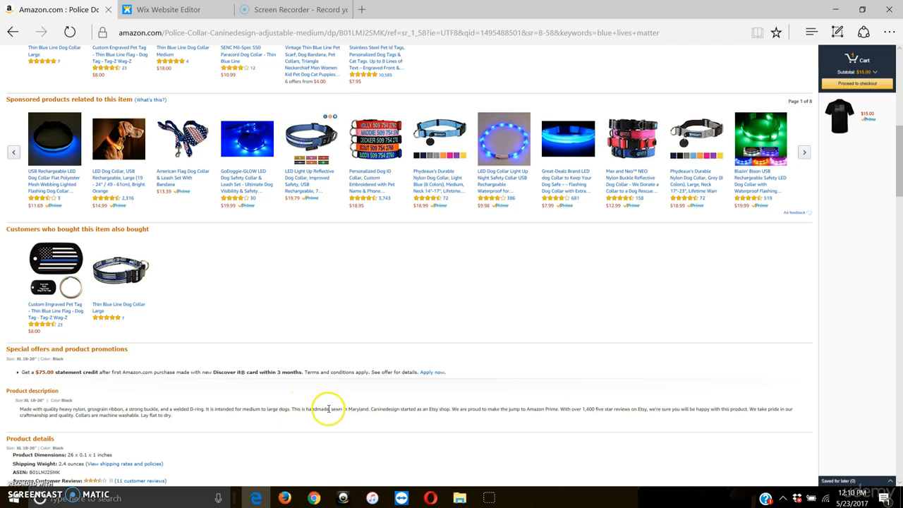
drag(369, 409, 78, 409)
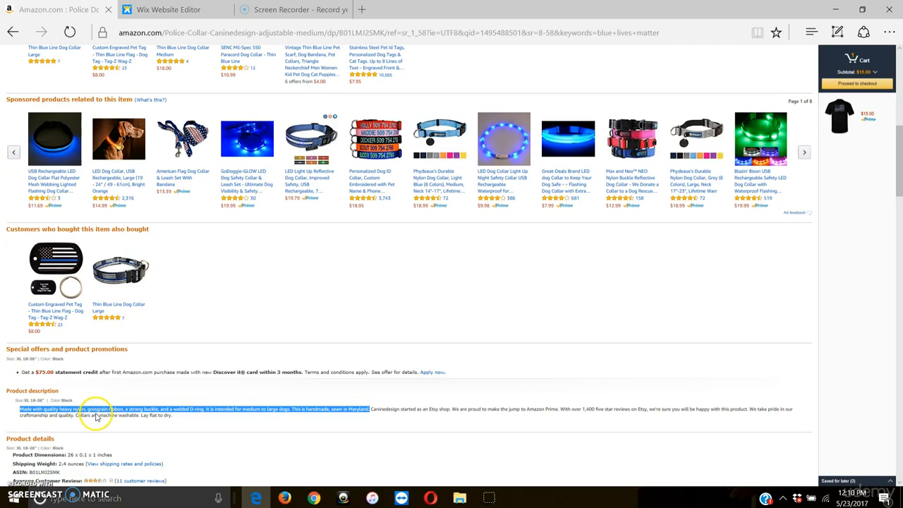
right_click(93, 410)
click(95, 467)
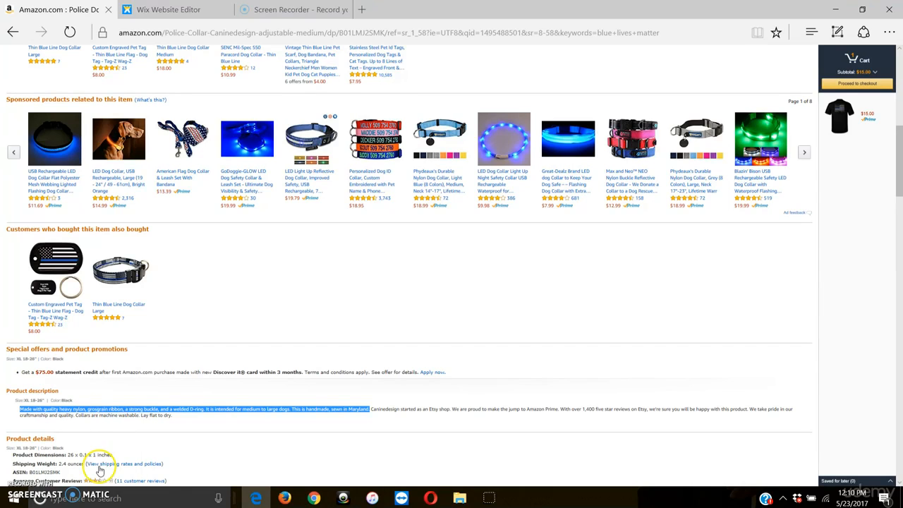
Step: Return to the Wix Website Editor, paste the copied sentences below the description's bullets and remove the leftover empty bullet above them
click(170, 9)
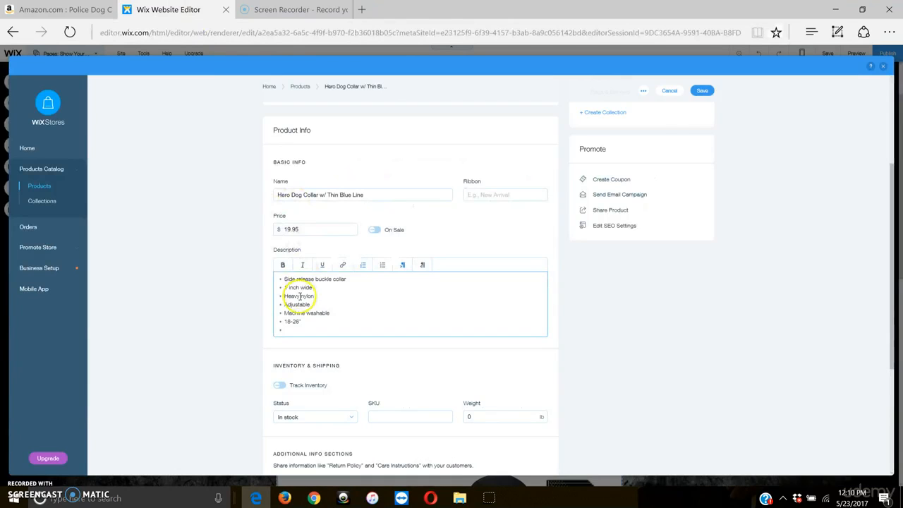
key(ctrl+v)
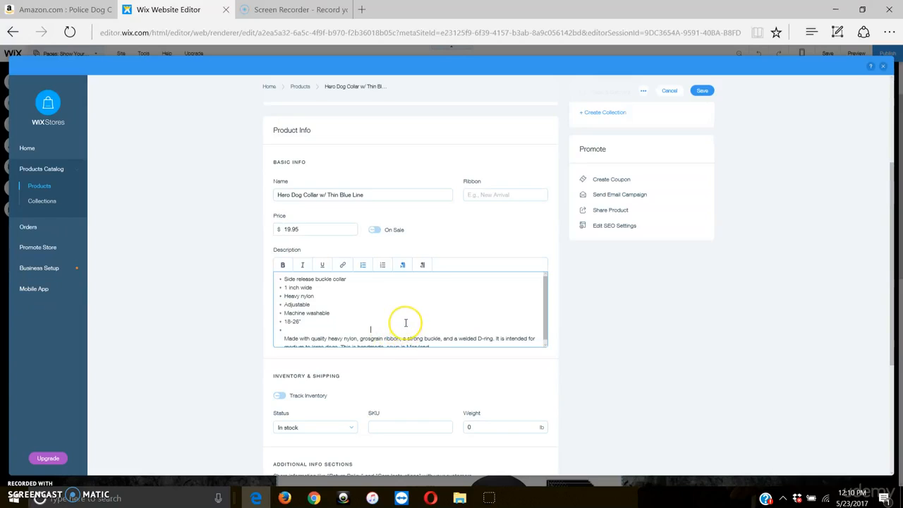
key(BackSpace)
key(BackSpace)
key(BackSpace)
key(BackSpace)
key(BackSpace)
key(BackSpace)
key(BackSpace)
key(BackSpace)
key(BackSpace)
key(BackSpace)
key(BackSpace)
key(BackSpace)
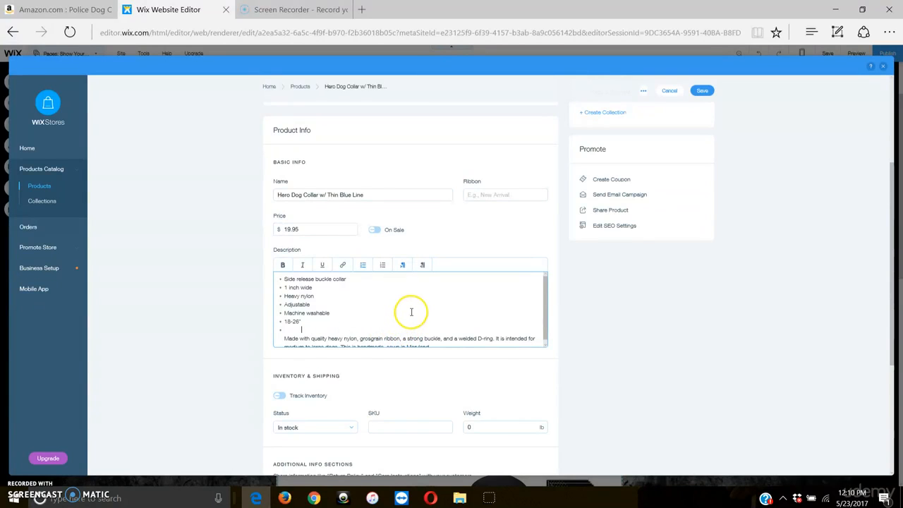
key(BackSpace)
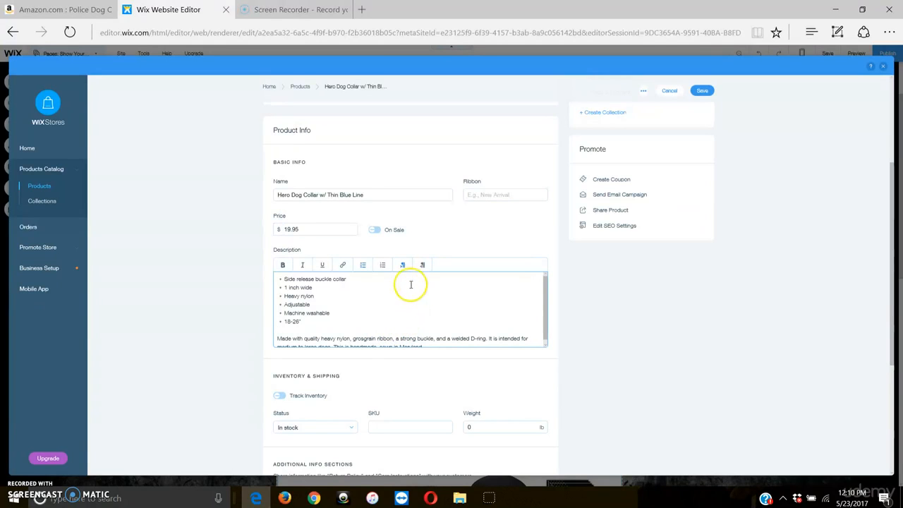
scroll(419, 233, up, 5)
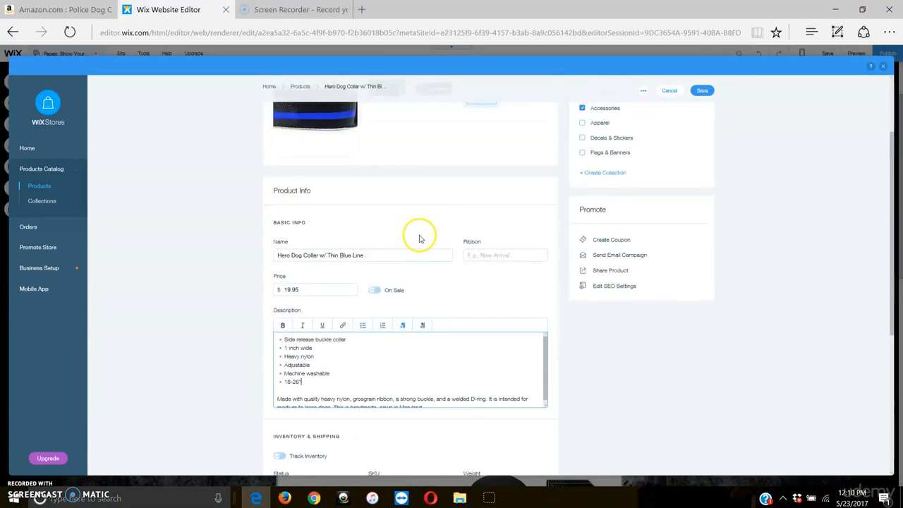
scroll(419, 233, down, 4)
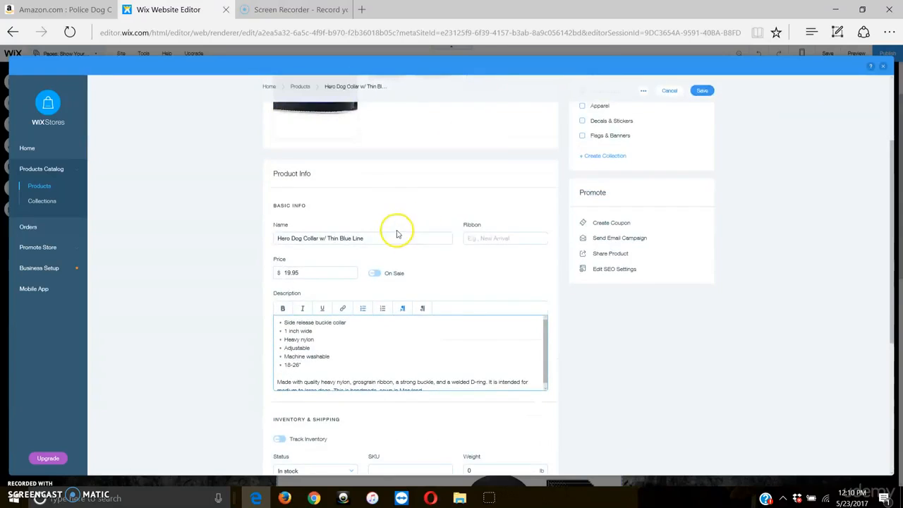
scroll(389, 232, down, 4)
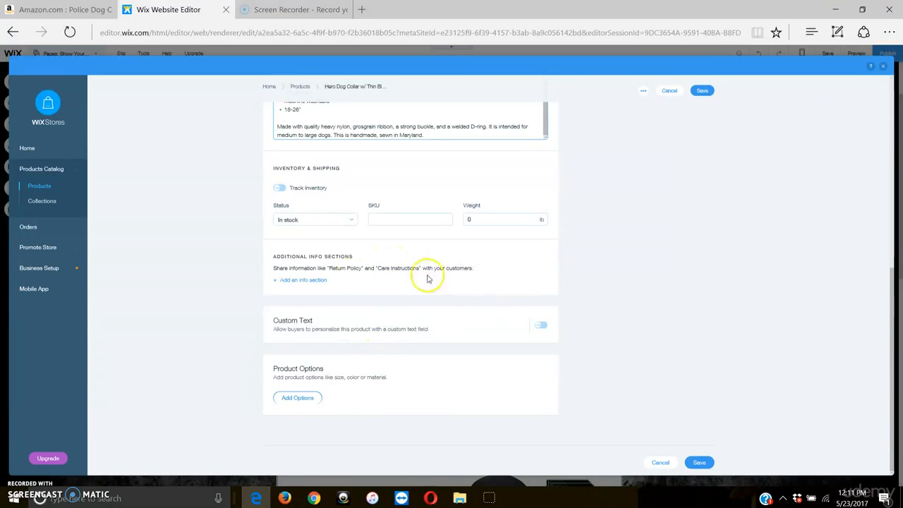
click(302, 282)
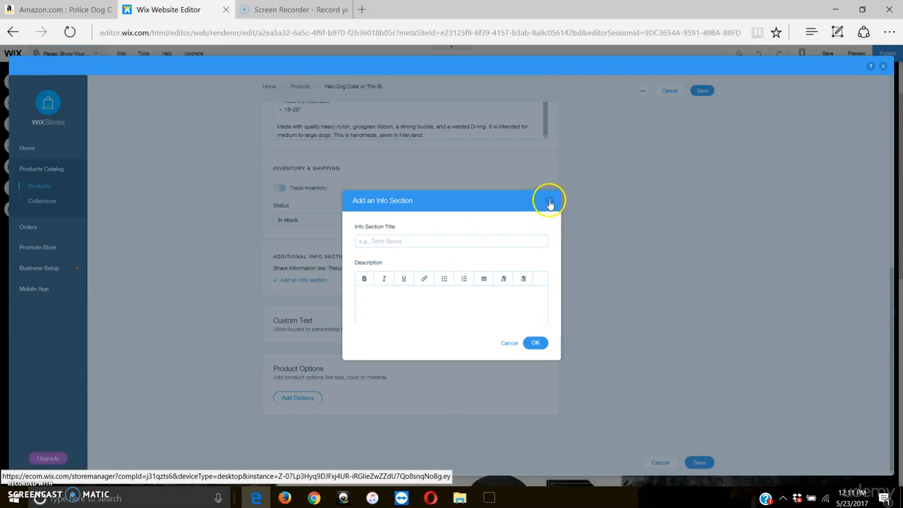
click(549, 201)
Step: Add a product option to the collar, view its input types and keep List with no choices entered
click(299, 399)
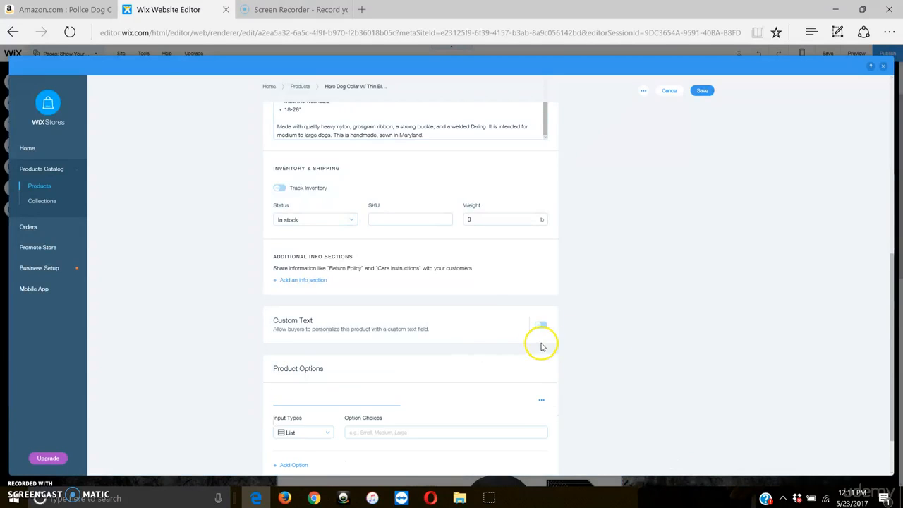
scroll(628, 332, down, 1)
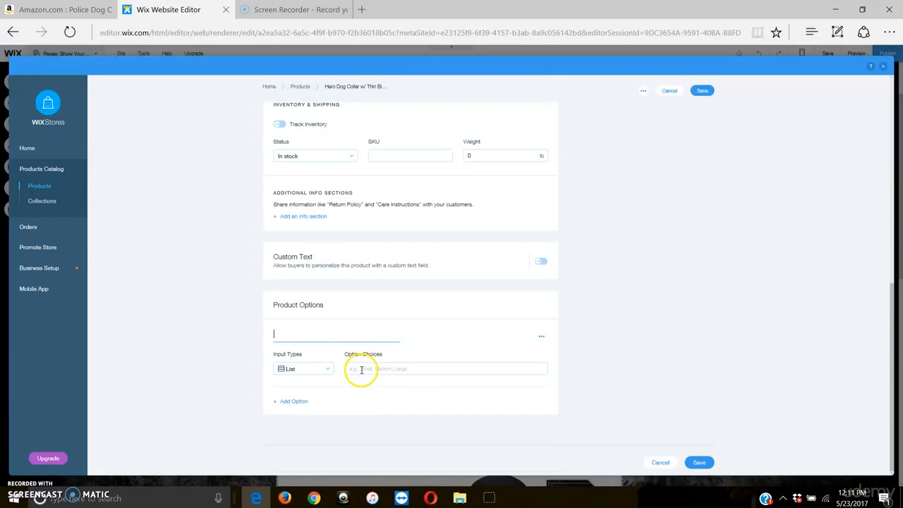
click(326, 370)
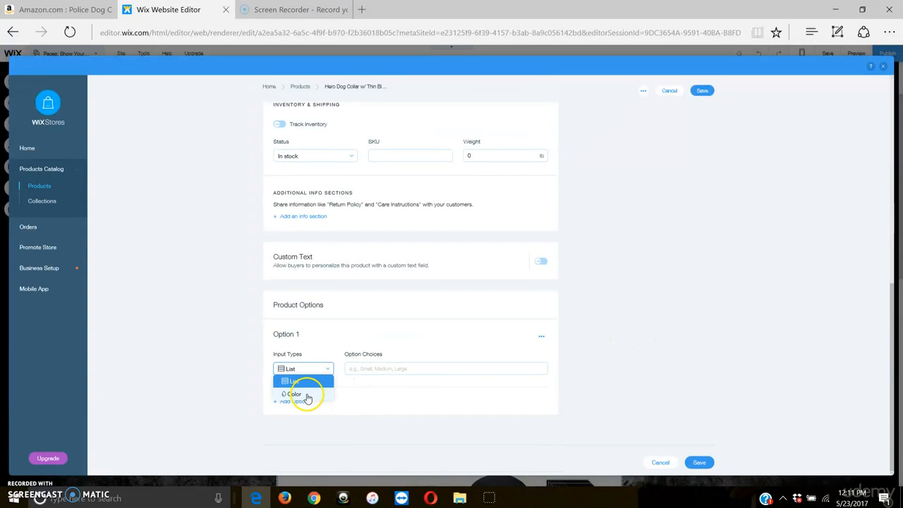
click(640, 319)
Step: Try twice to save the Hero Dog Collar w/ Thin Blue Line product and look back through its form
scroll(675, 216, up, 10)
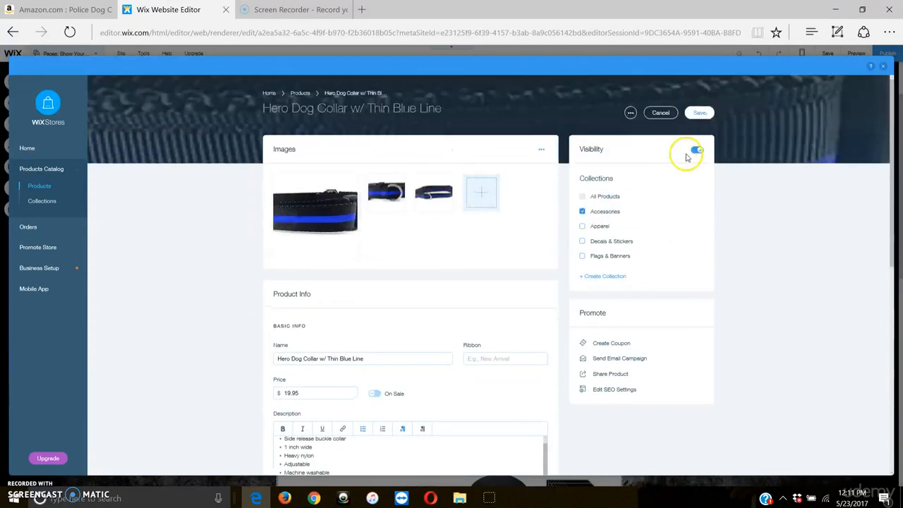
click(698, 115)
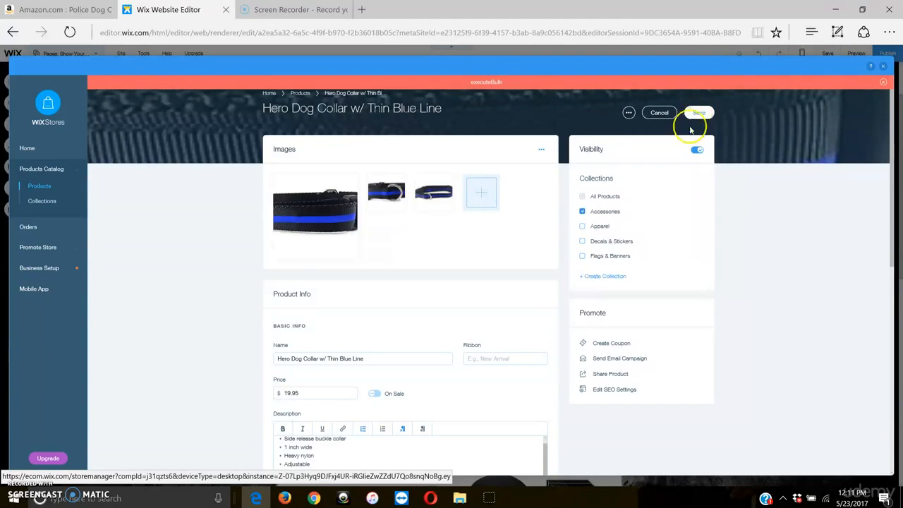
scroll(792, 191, down, 3)
scroll(793, 194, down, 3)
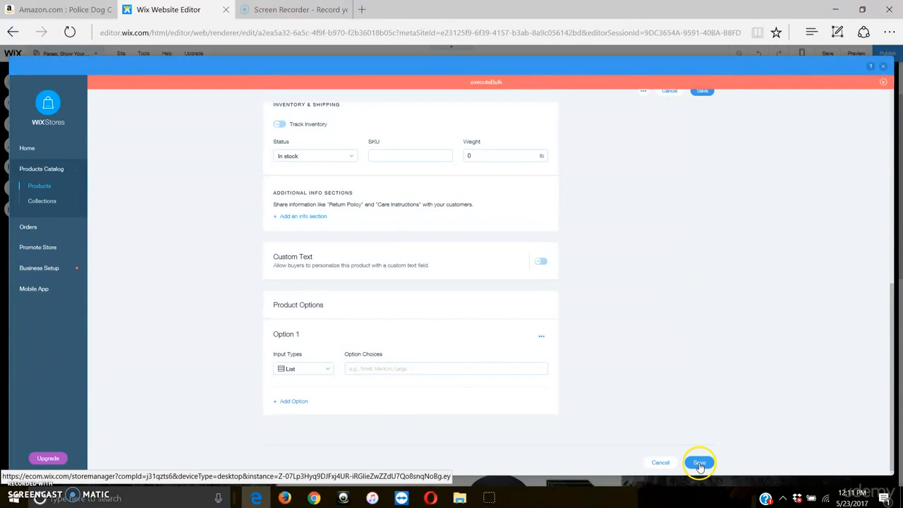
click(699, 464)
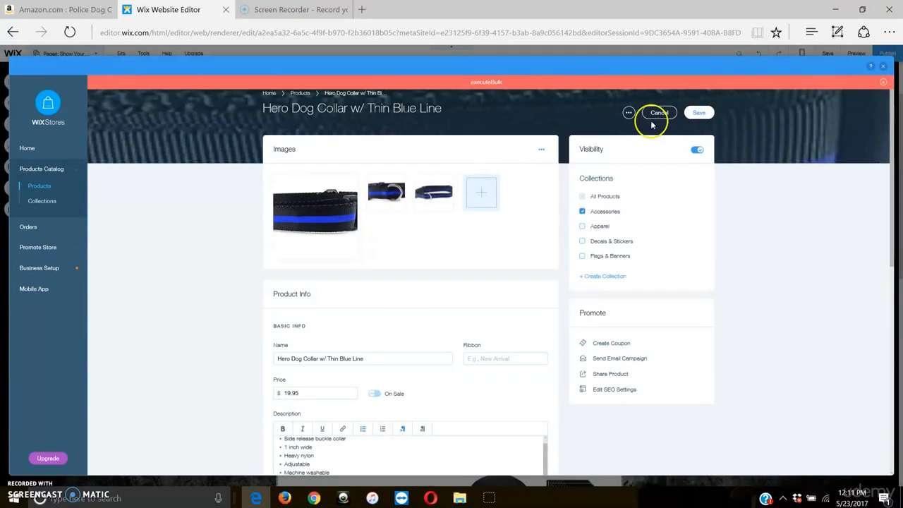
scroll(565, 175, down, 1)
scroll(561, 177, down, 1)
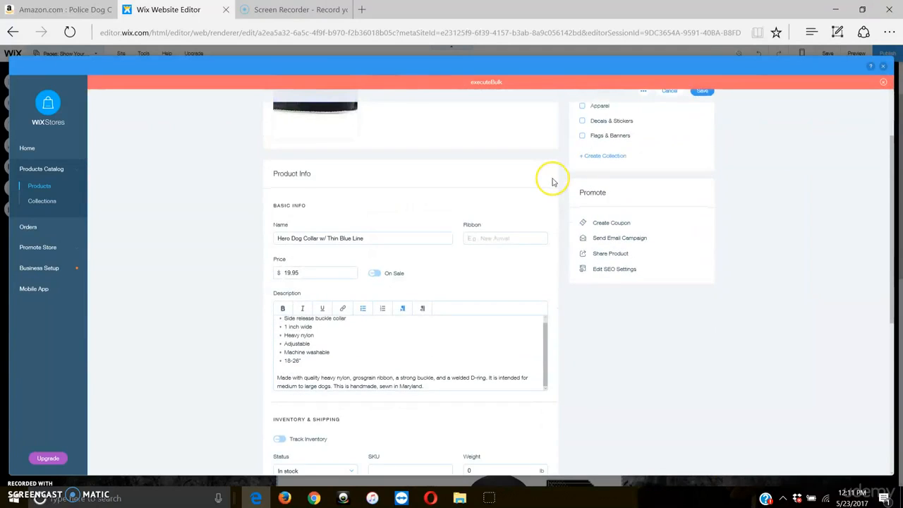
Step: Delete the empty Option 1 from the Hero Dog Collar w/ Thin Blue Line product and try to save the product again
scroll(552, 182, down, 1)
click(484, 327)
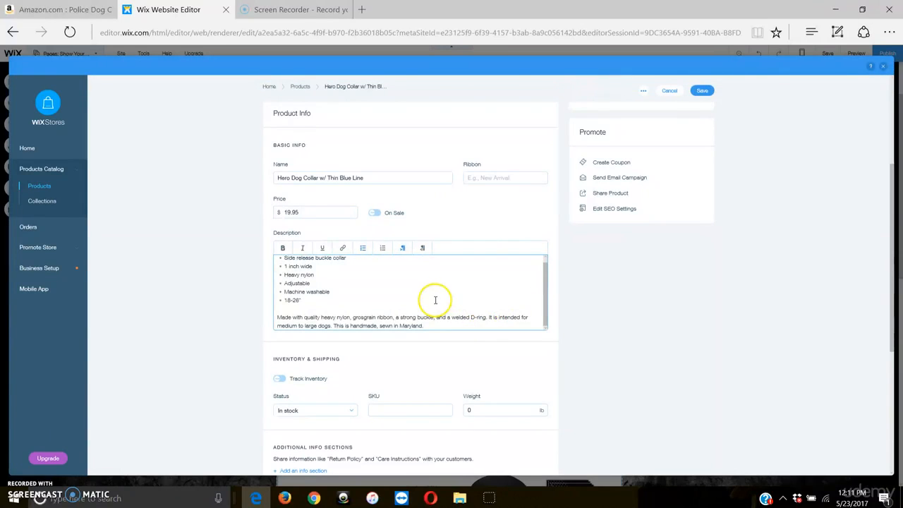
scroll(436, 300, down, 4)
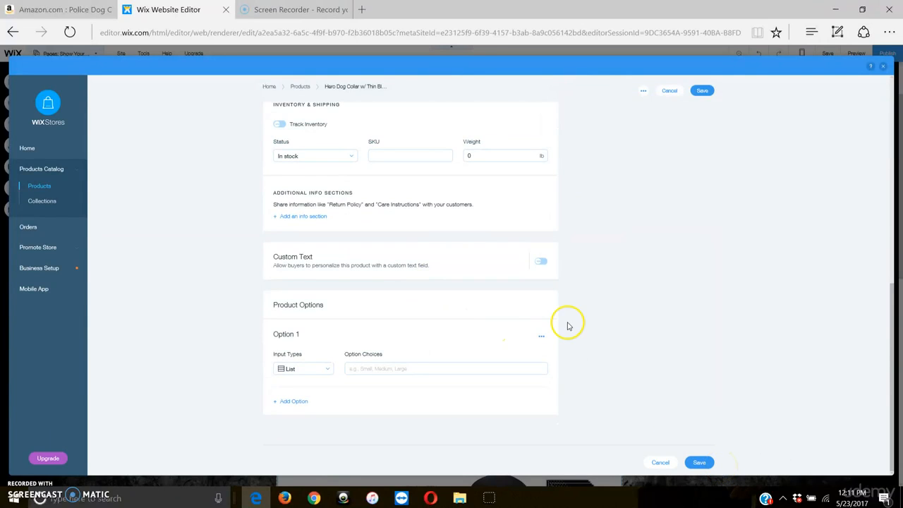
click(545, 316)
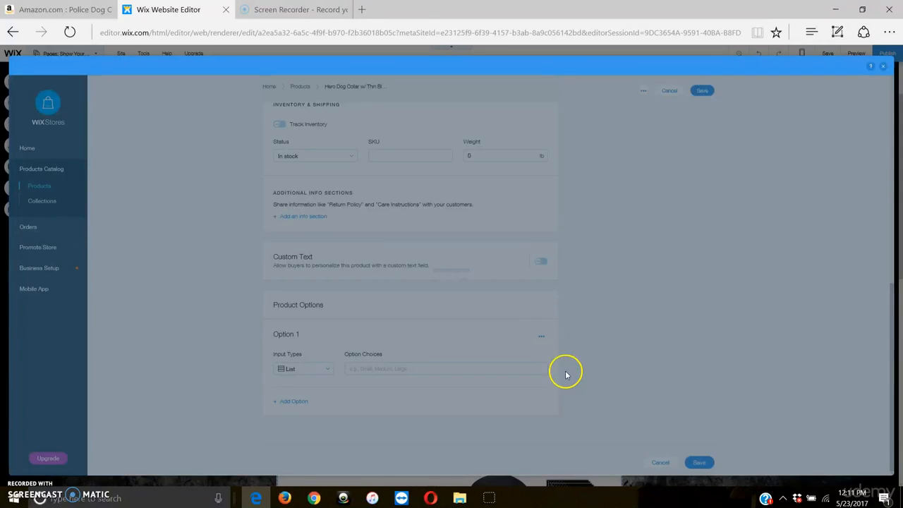
click(529, 296)
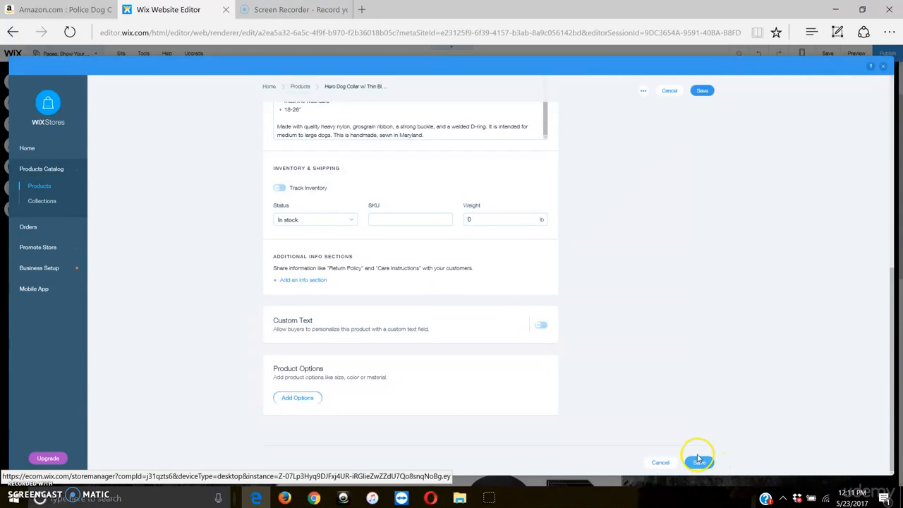
click(698, 462)
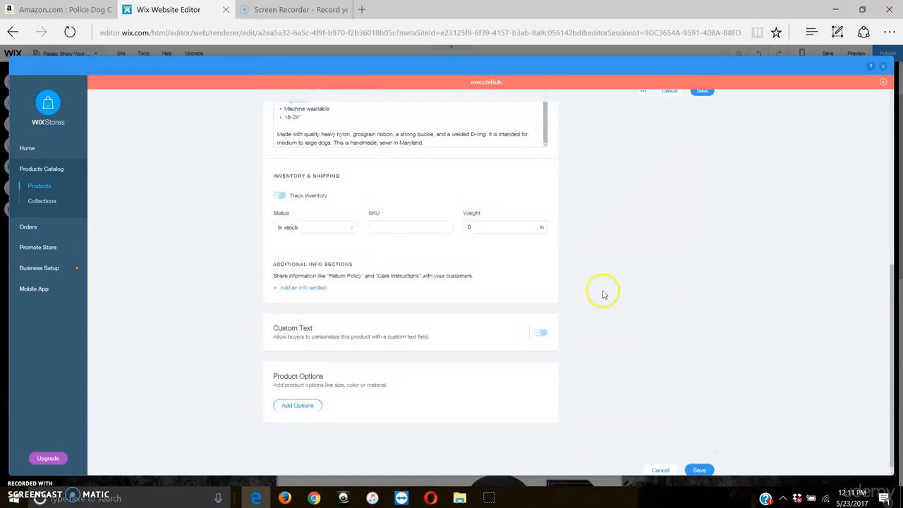
scroll(622, 303, up, 6)
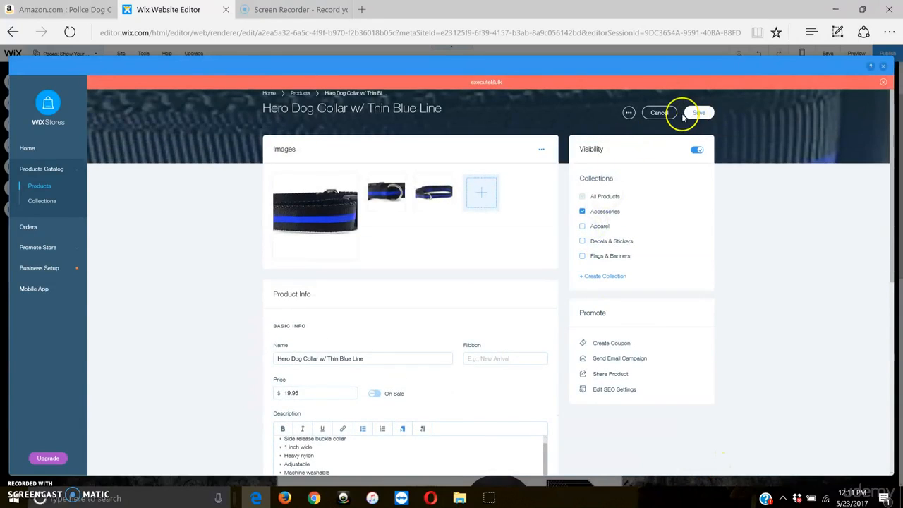
Step: Close the store manager, look through the product gallery on the Show Your Support page and deselect the gallery
click(879, 66)
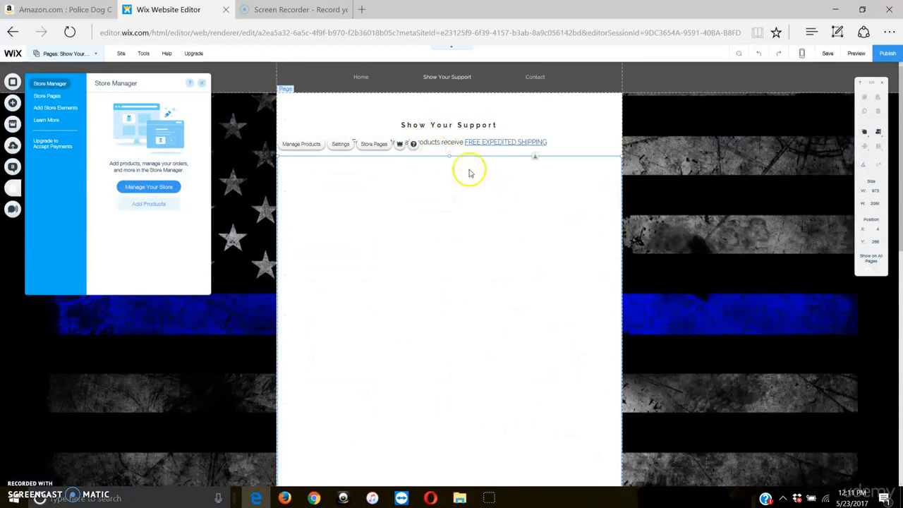
scroll(670, 220, down, 1)
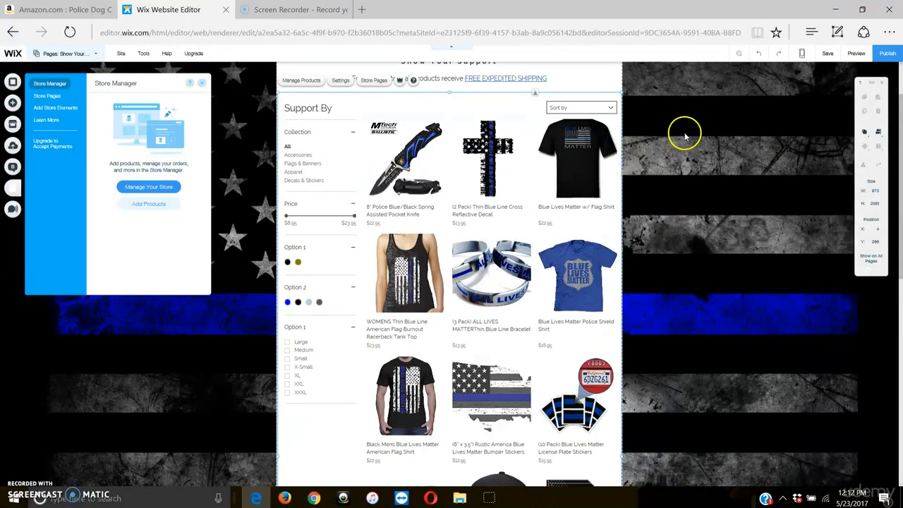
scroll(684, 134, up, 1)
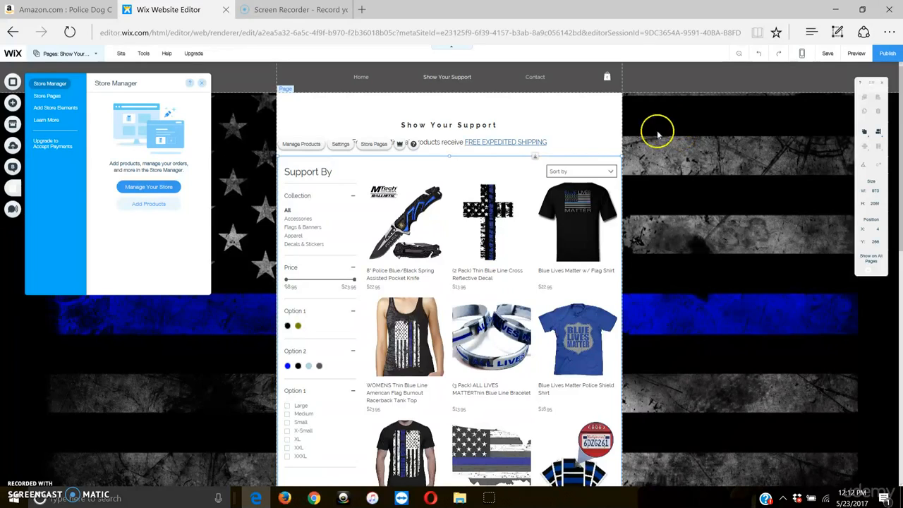
click(602, 140)
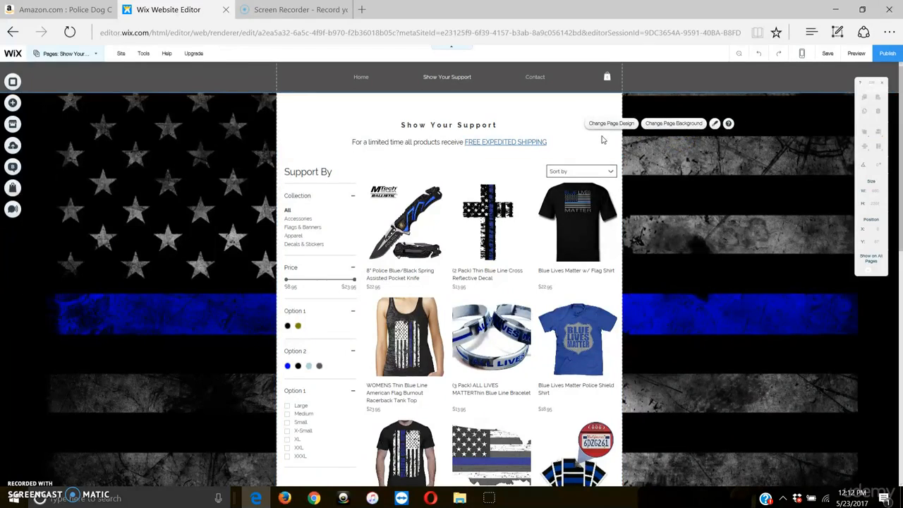